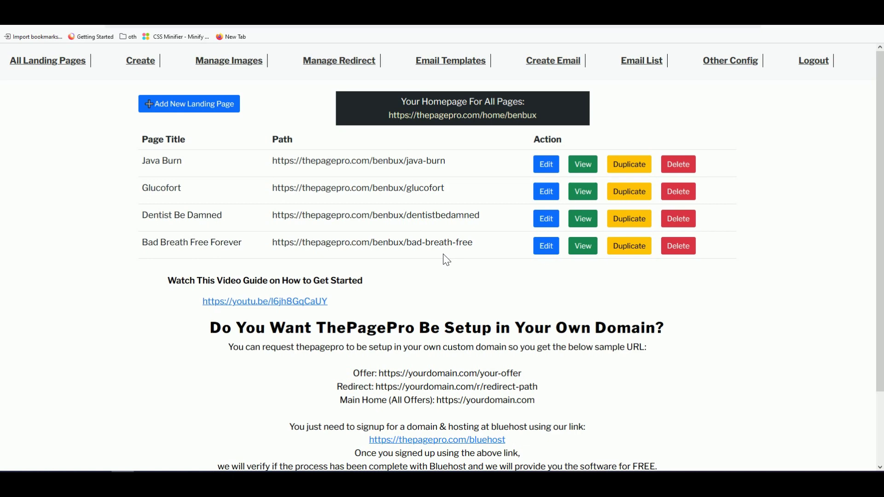
- Open the Bad Breath Free Forever page editor and select its full affiliate link URL
{"action": "left_click", "coordinate": [545, 246]}
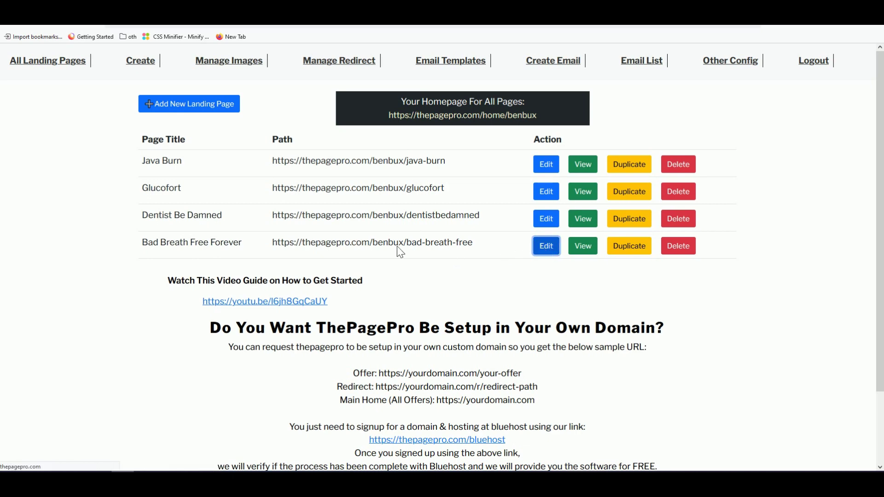
{"action": "scroll", "coordinate": [260, 272], "scroll_direction": "down", "scroll_amount": 2}
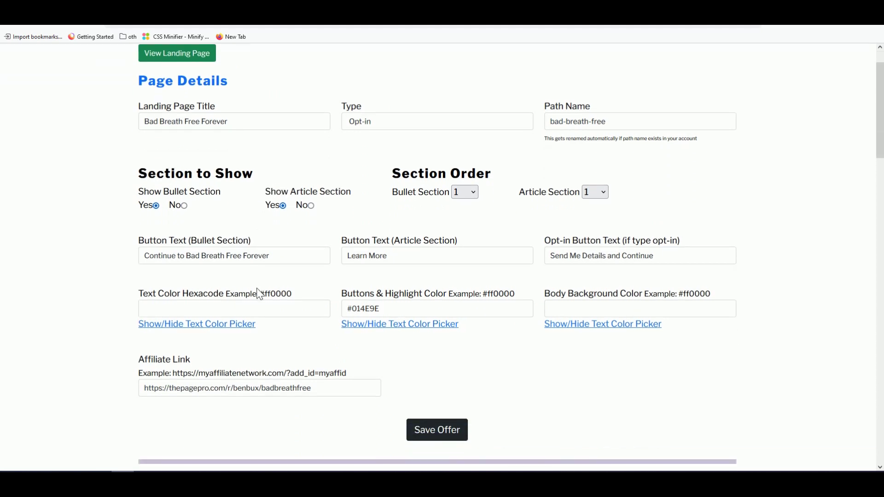
{"action": "scroll", "coordinate": [261, 273], "scroll_direction": "down", "scroll_amount": 2}
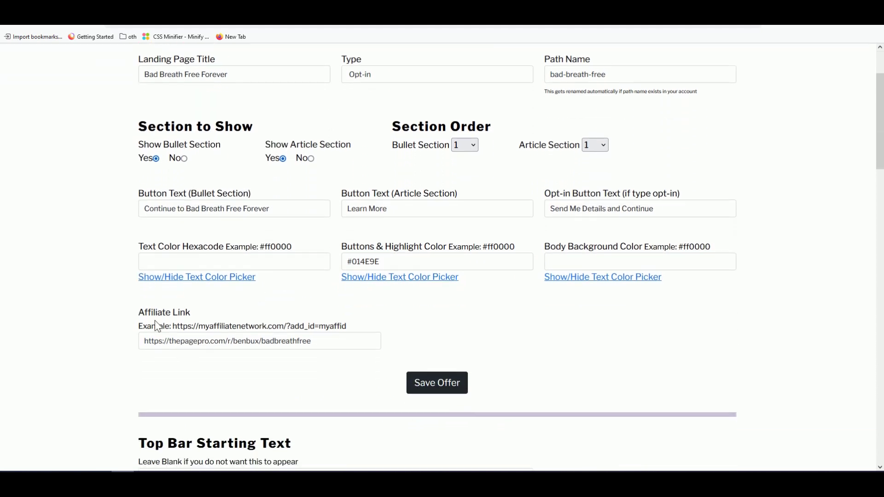
{"action": "left_click", "coordinate": [174, 342]}
{"action": "triple_click", "coordinate": [173, 342]}
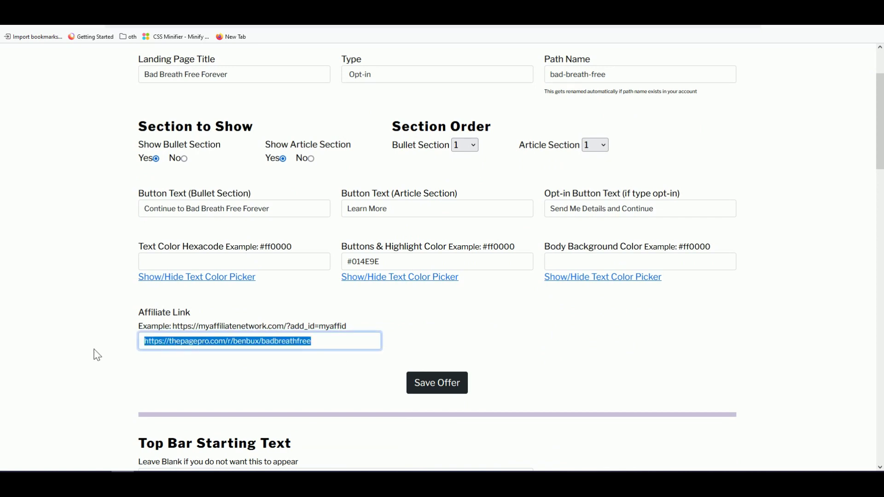
{"action": "scroll", "coordinate": [97, 354], "scroll_direction": "up", "scroll_amount": 2}
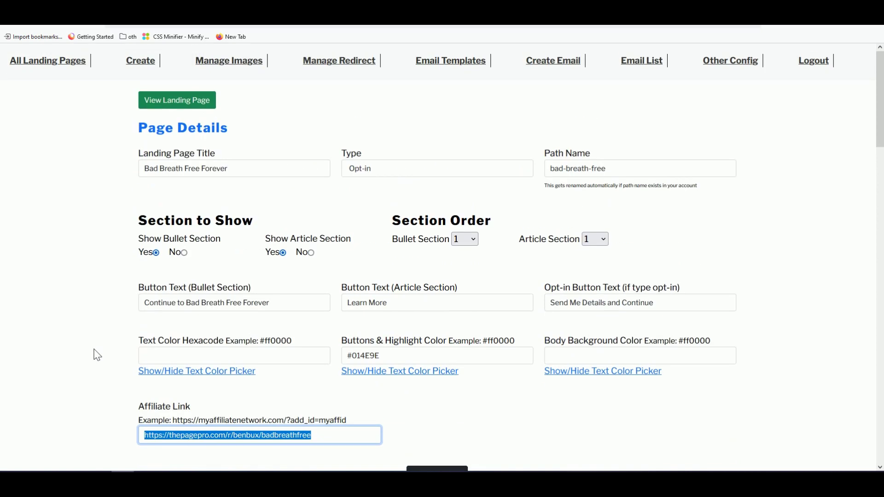
- In Manage Redirect, start a redirect named Glucofort with path name glucofort
{"action": "left_click", "coordinate": [344, 64]}
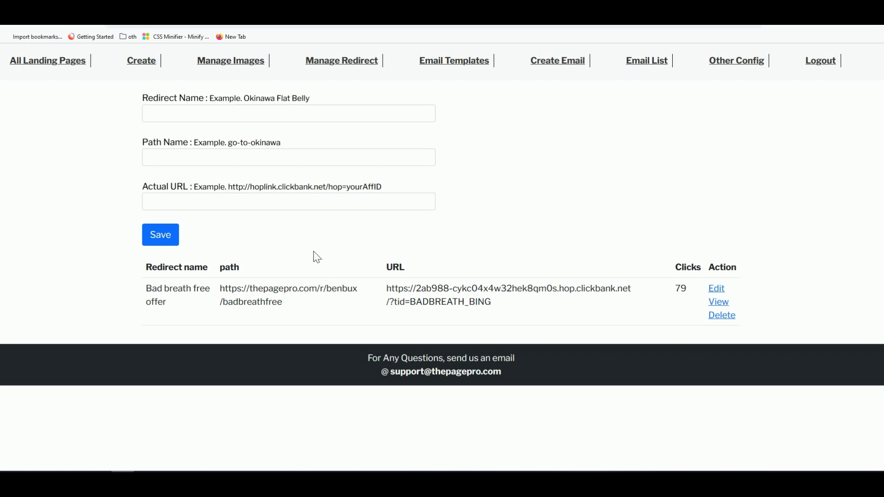
{"action": "left_click", "coordinate": [188, 112]}
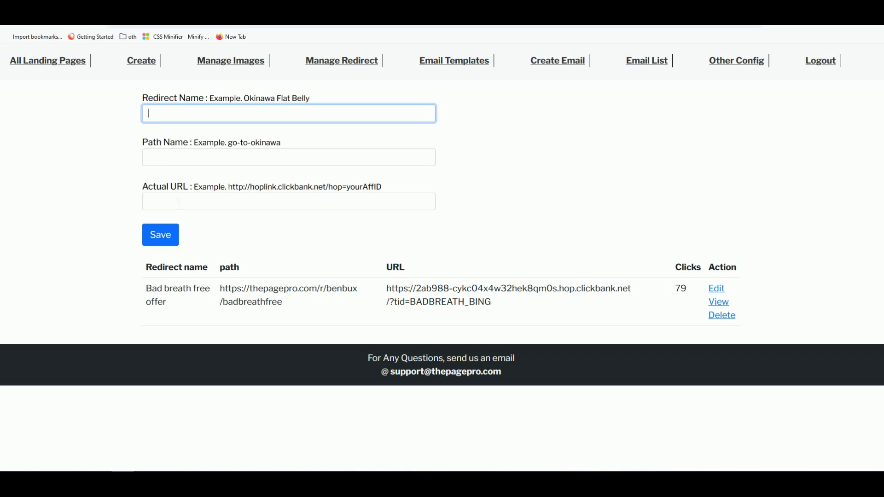
{"action": "left_click", "coordinate": [178, 202]}
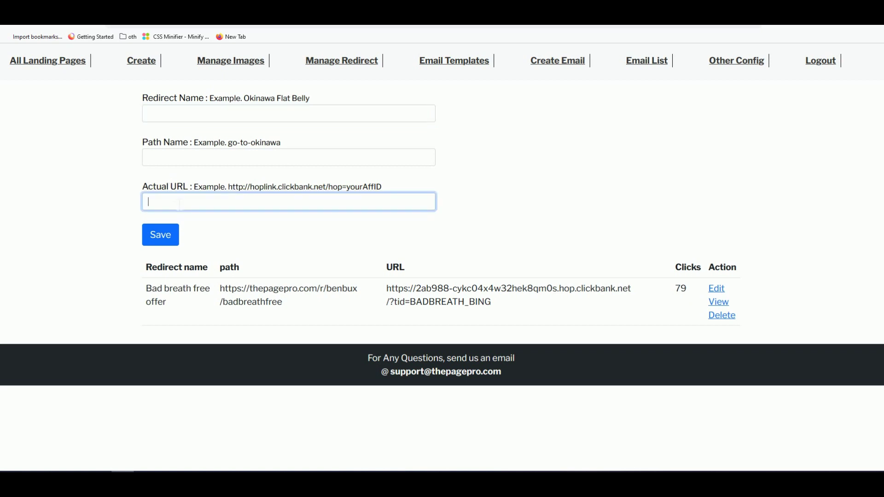
{"action": "left_click", "coordinate": [149, 114]}
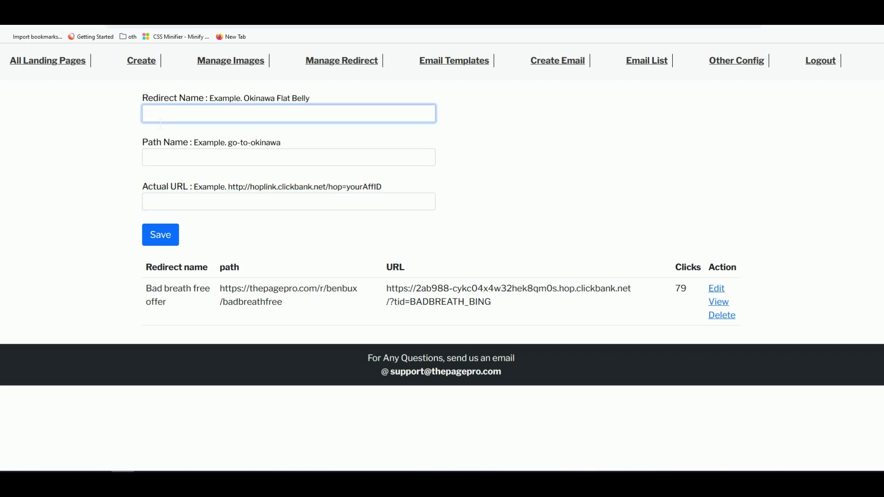
{"action": "type", "text": "Glucofo"}
{"action": "type", "text": "rt"}
{"action": "key", "text": "Tab"}
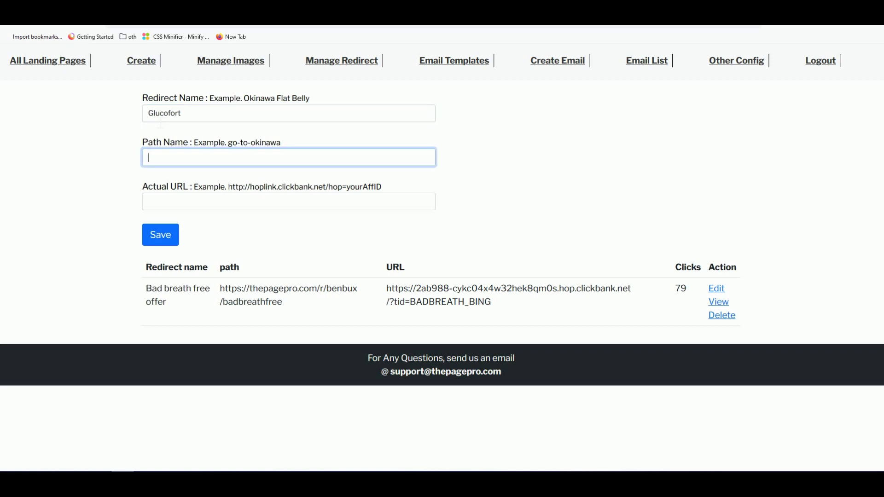
{"action": "type", "text": "glucof"}
{"action": "type", "text": "ort"}
- Select the existing bad breath redirect's path and its ClickBank destination URL for reference
{"action": "left_click_drag", "start_coordinate": [283, 302], "coordinate": [221, 290]}
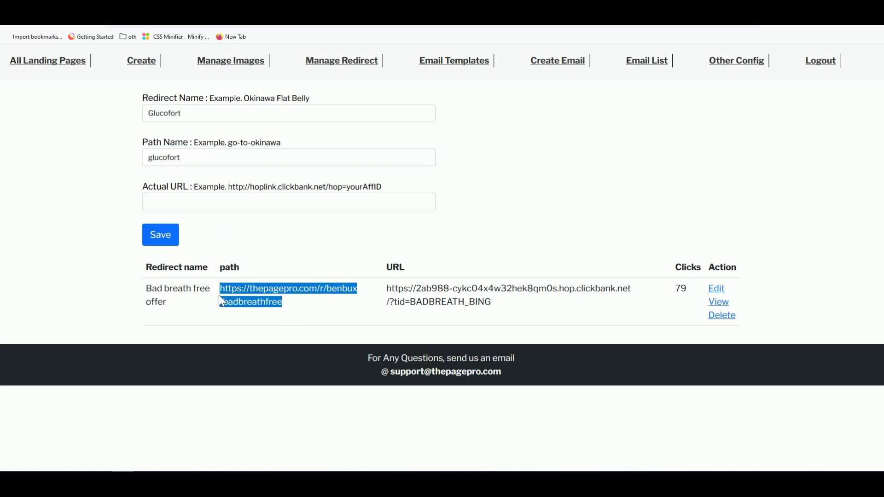
{"action": "left_click", "coordinate": [241, 308]}
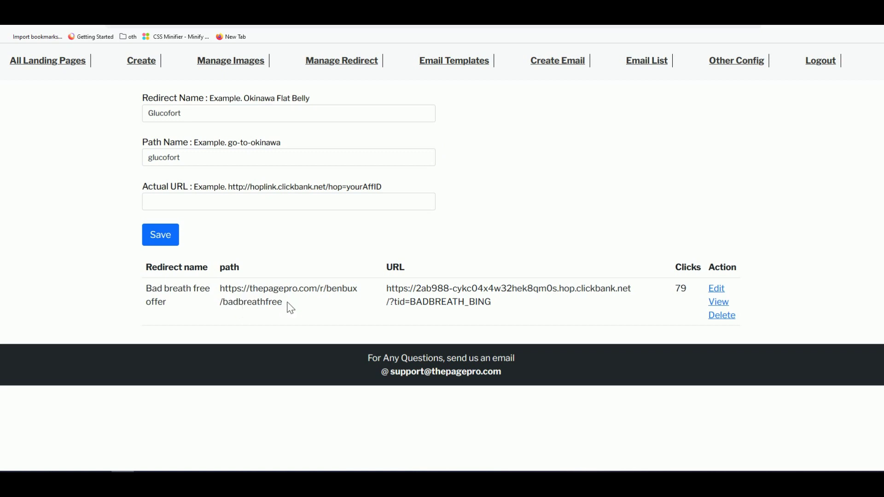
{"action": "left_click_drag", "start_coordinate": [283, 304], "coordinate": [220, 289]}
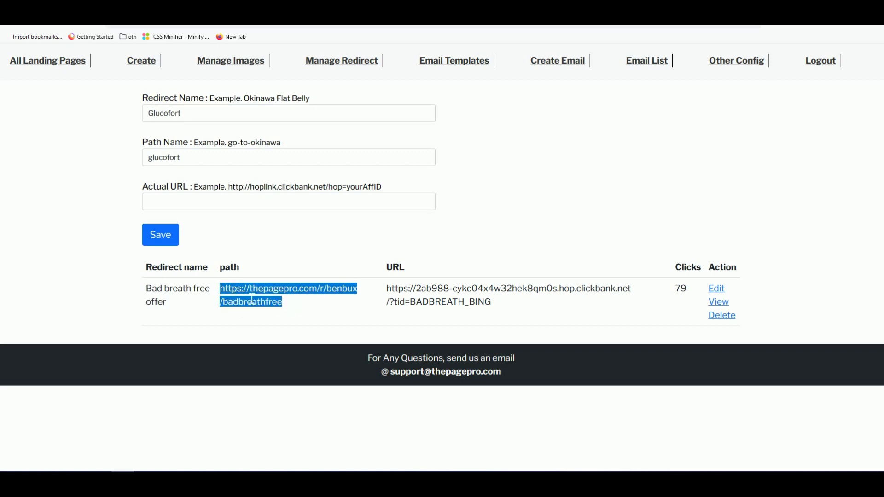
{"action": "left_click", "coordinate": [248, 201]}
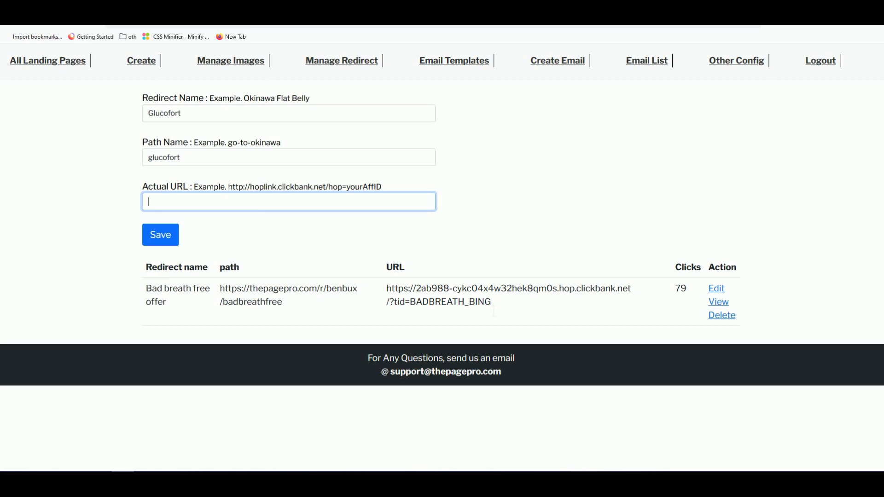
{"action": "left_click_drag", "start_coordinate": [493, 309], "coordinate": [386, 287]}
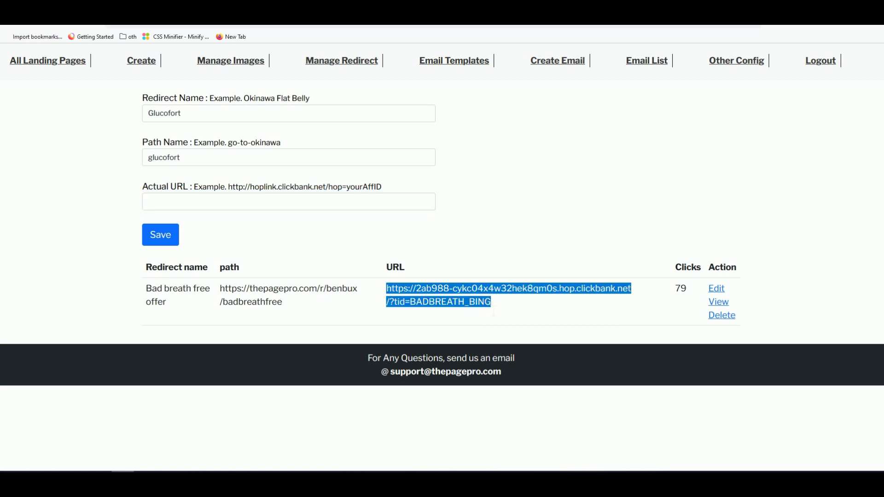
- Copy the bad breath redirect's full path via the right-click menu
{"action": "triple_click", "coordinate": [269, 302]}
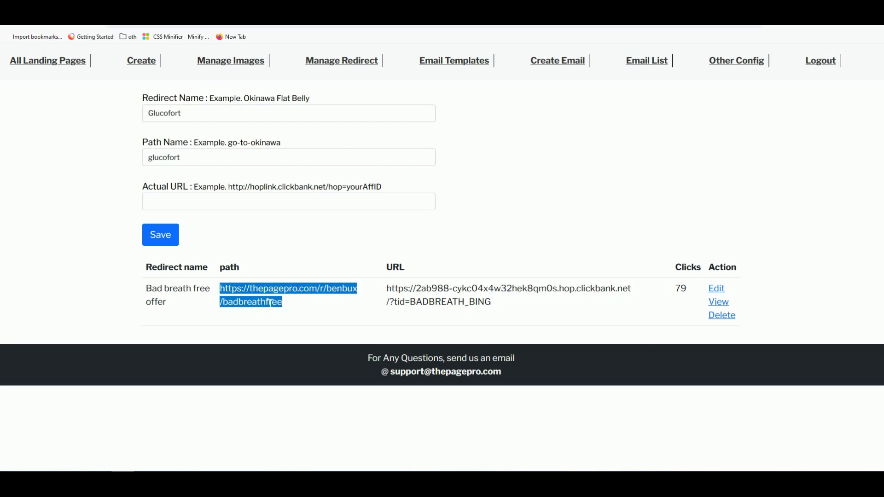
{"action": "left_click", "coordinate": [284, 318]}
{"action": "left_click_drag", "start_coordinate": [282, 301], "coordinate": [221, 288]}
{"action": "right_click", "coordinate": [231, 295]}
{"action": "left_click", "coordinate": [252, 371]}
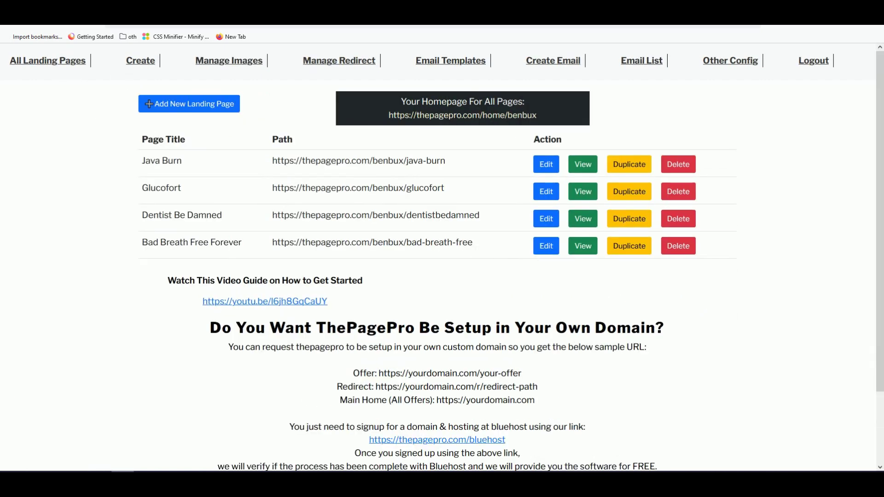
- Reopen the Bad Breath Free Forever editor and select its affiliate link URL
{"action": "left_click", "coordinate": [546, 246]}
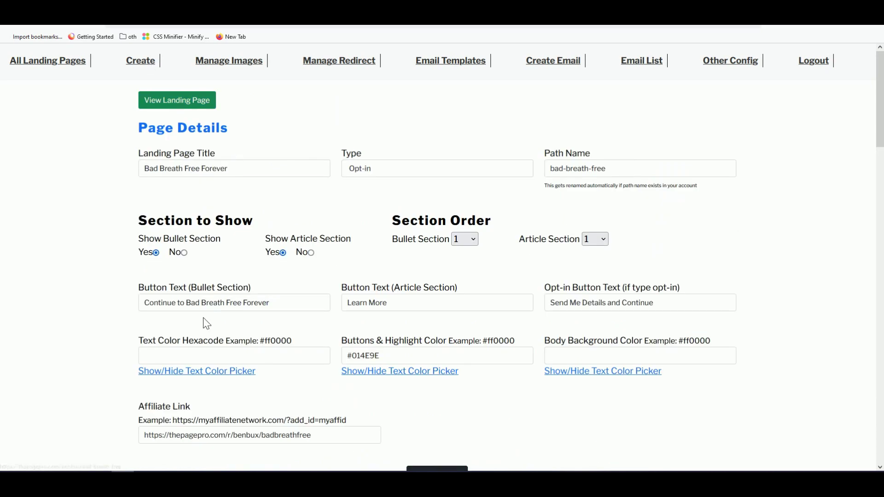
{"action": "scroll", "coordinate": [205, 323], "scroll_direction": "down", "scroll_amount": 2}
{"action": "triple_click", "coordinate": [199, 389]}
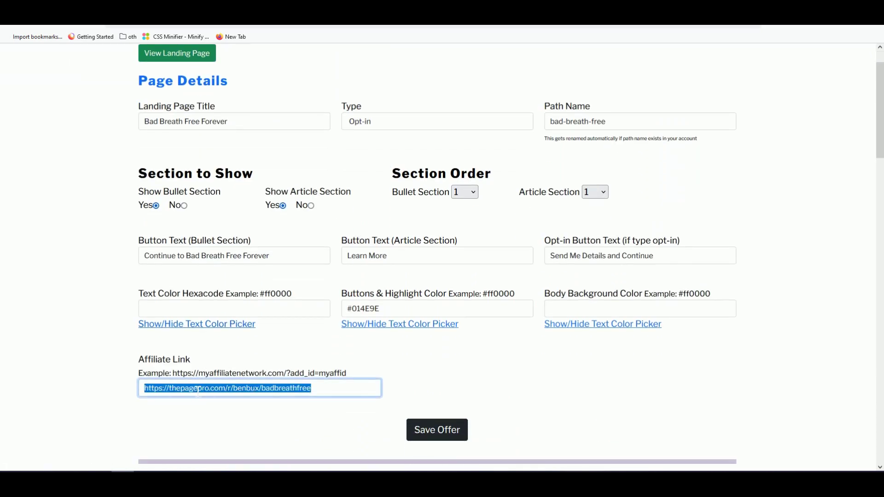
{"action": "left_click", "coordinate": [404, 376]}
{"action": "scroll", "coordinate": [404, 372], "scroll_direction": "up", "scroll_amount": 2}
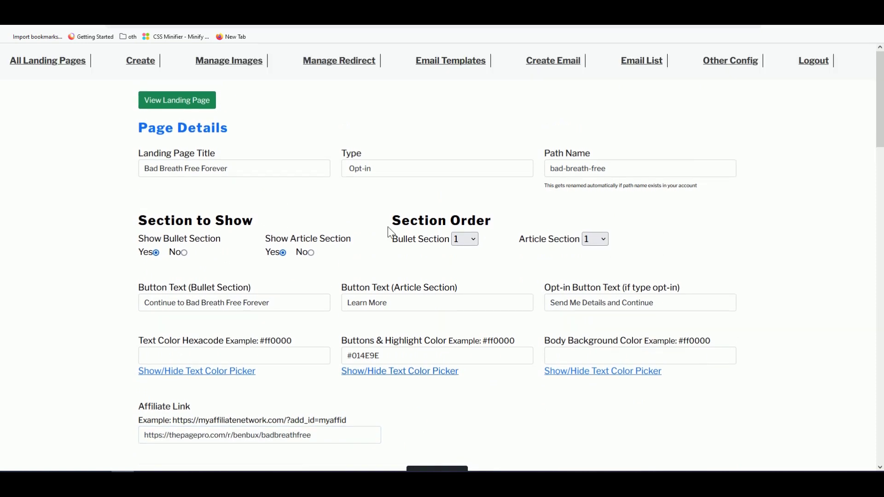
- Keep the page type as Opt-in, then go to the redirect manager with the tracked links
{"action": "left_click", "coordinate": [361, 169]}
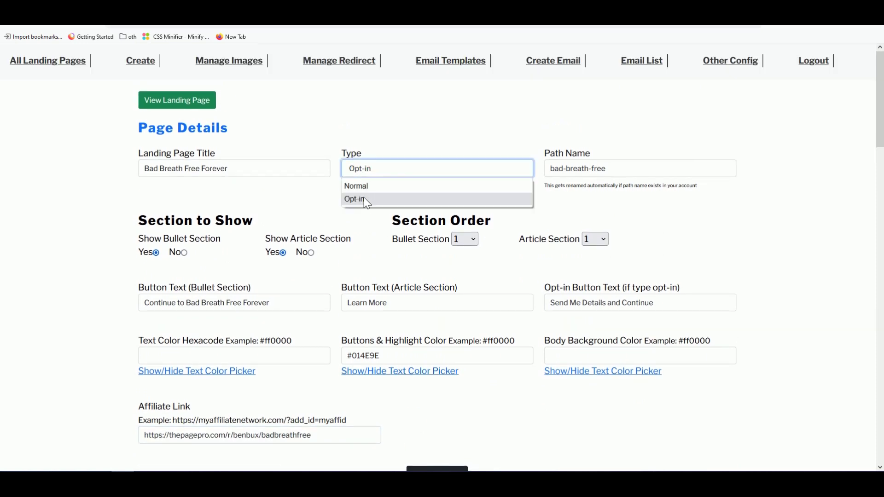
{"action": "left_click", "coordinate": [168, 179]}
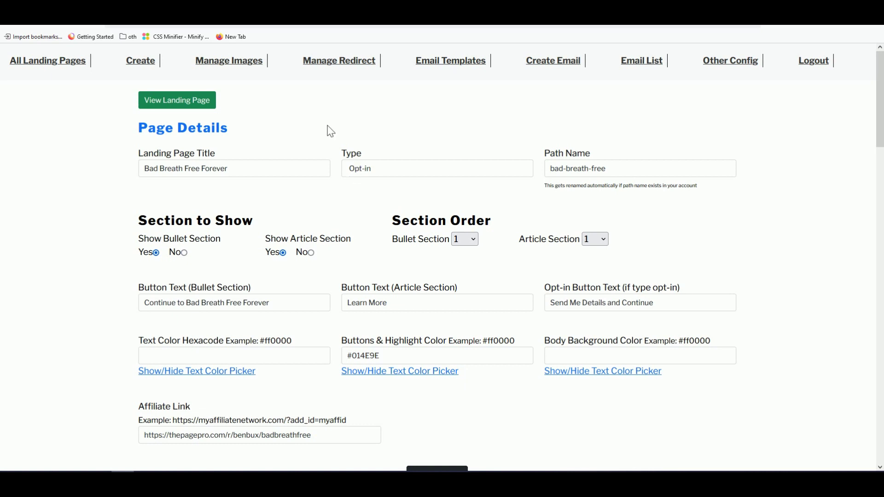
{"action": "left_click", "coordinate": [339, 62]}
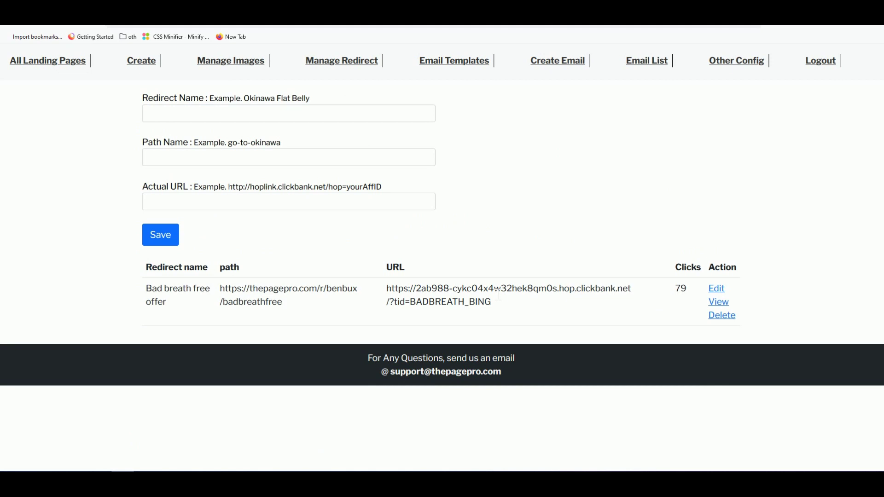
- Highlight the Bad breath free offer redirect's 79 recorded clicks
{"action": "double_click", "coordinate": [681, 288]}
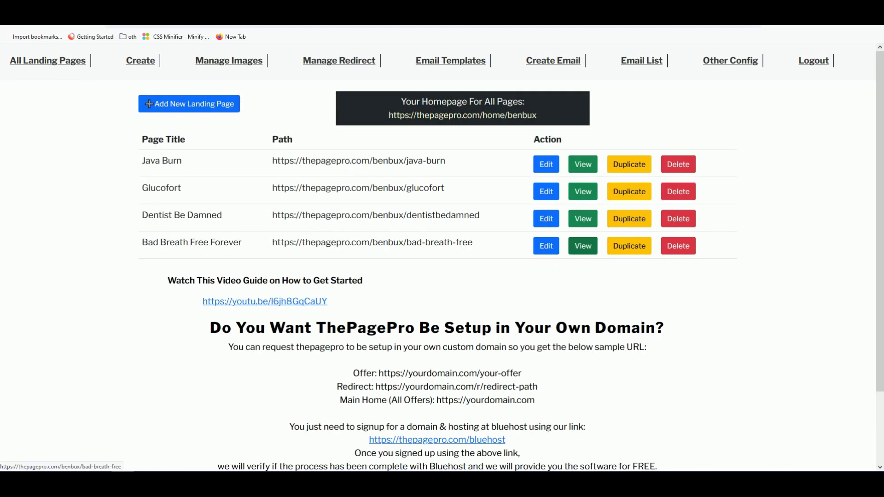
- View the live Bad Breath Free Forever page and try its Continue call-to-action
{"action": "left_click", "coordinate": [582, 245]}
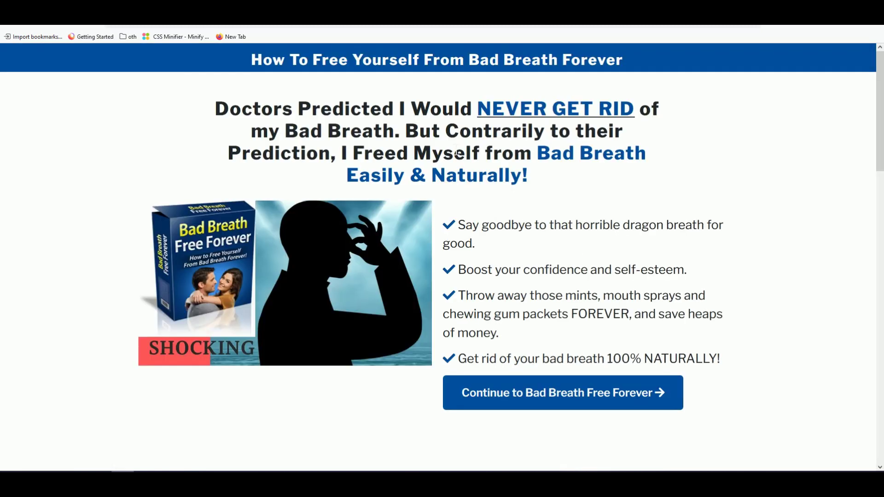
{"action": "scroll", "coordinate": [457, 153], "scroll_direction": "down", "scroll_amount": 3}
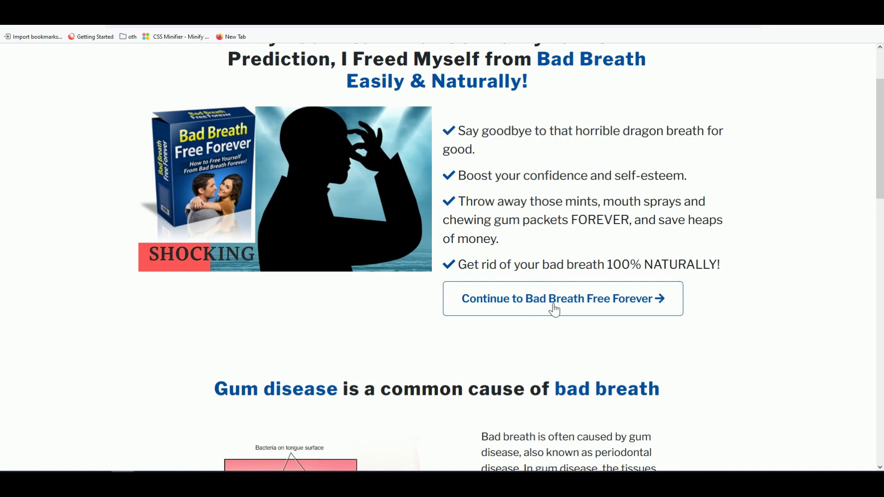
{"action": "scroll", "coordinate": [552, 306], "scroll_direction": "down", "scroll_amount": 4}
{"action": "scroll", "coordinate": [553, 311], "scroll_direction": "down", "scroll_amount": 4}
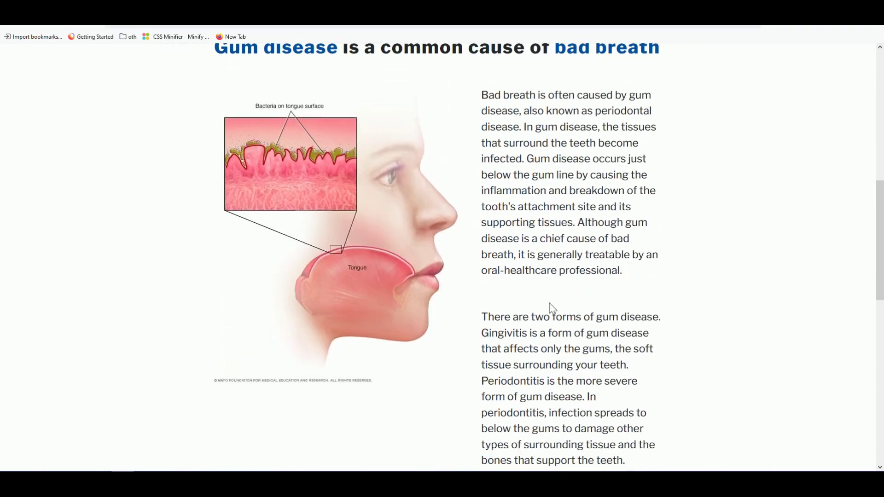
{"action": "scroll", "coordinate": [552, 311], "scroll_direction": "down", "scroll_amount": 3}
{"action": "scroll", "coordinate": [552, 310], "scroll_direction": "down", "scroll_amount": 3}
{"action": "scroll", "coordinate": [553, 311], "scroll_direction": "down", "scroll_amount": 4}
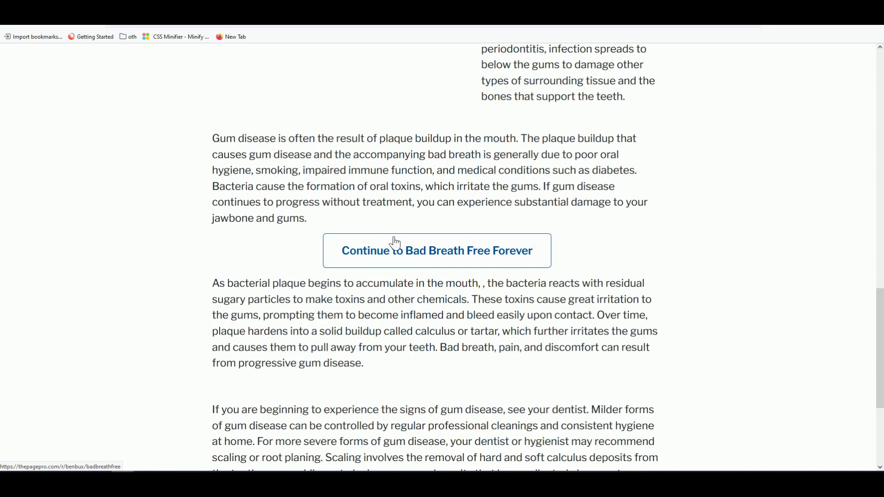
{"action": "scroll", "coordinate": [420, 266], "scroll_direction": "down", "scroll_amount": 3}
{"action": "scroll", "coordinate": [420, 265], "scroll_direction": "down", "scroll_amount": 3}
{"action": "scroll", "coordinate": [417, 283], "scroll_direction": "up", "scroll_amount": 4}
{"action": "scroll", "coordinate": [417, 283], "scroll_direction": "up", "scroll_amount": 3}
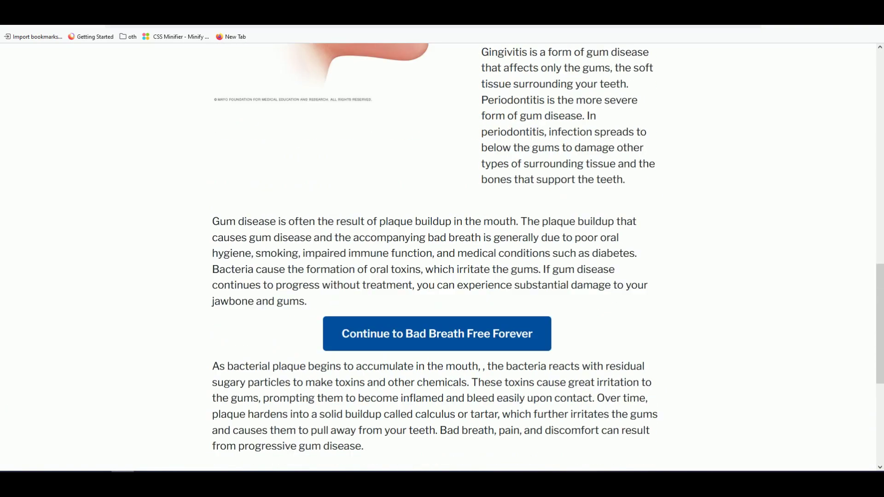
{"action": "scroll", "coordinate": [417, 283], "scroll_direction": "up", "scroll_amount": 3}
{"action": "scroll", "coordinate": [417, 283], "scroll_direction": "up", "scroll_amount": 2}
{"action": "scroll", "coordinate": [418, 283], "scroll_direction": "down", "scroll_amount": 2}
{"action": "scroll", "coordinate": [418, 283], "scroll_direction": "up", "scroll_amount": 6}
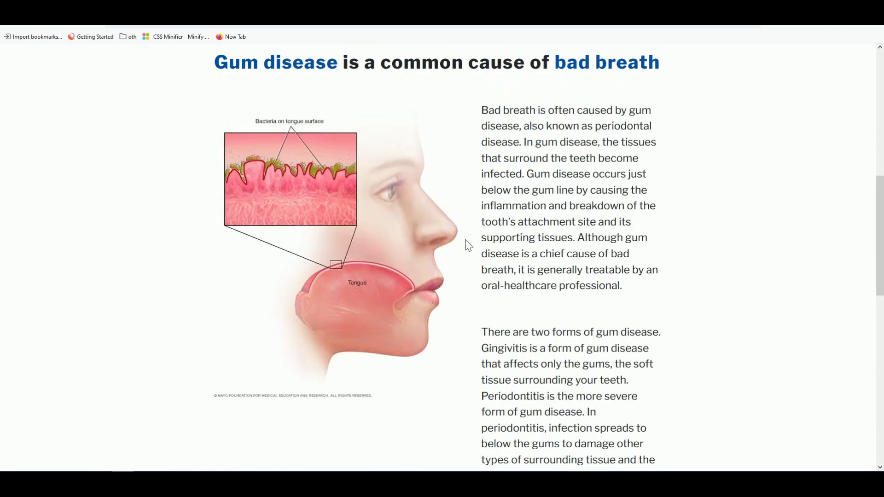
{"action": "scroll", "coordinate": [418, 283], "scroll_direction": "up", "scroll_amount": 3}
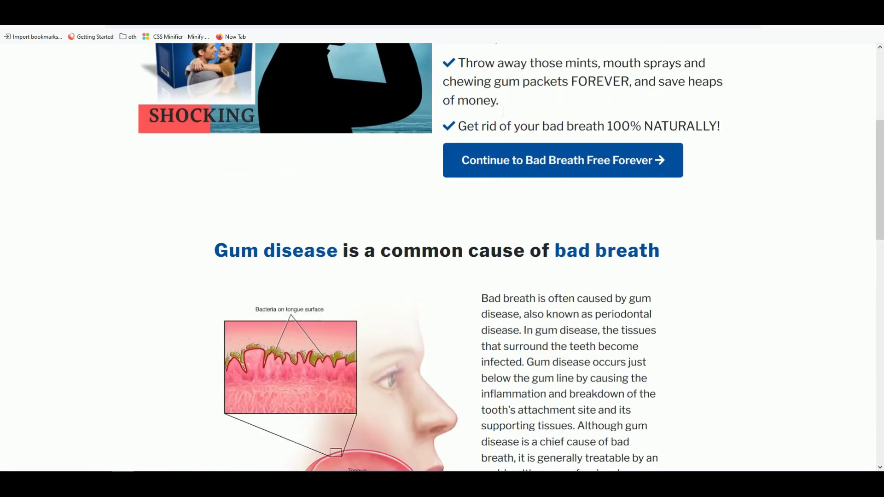
{"action": "scroll", "coordinate": [437, 338], "scroll_direction": "down", "scroll_amount": 2}
{"action": "scroll", "coordinate": [437, 338], "scroll_direction": "down", "scroll_amount": 4}
{"action": "scroll", "coordinate": [437, 338], "scroll_direction": "down", "scroll_amount": 2}
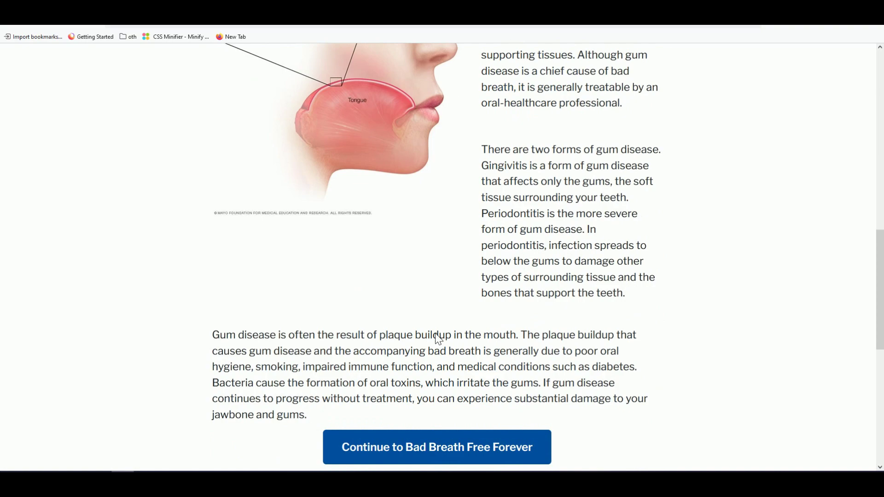
{"action": "scroll", "coordinate": [437, 338], "scroll_direction": "down", "scroll_amount": 2}
{"action": "scroll", "coordinate": [422, 376], "scroll_direction": "down", "scroll_amount": 2}
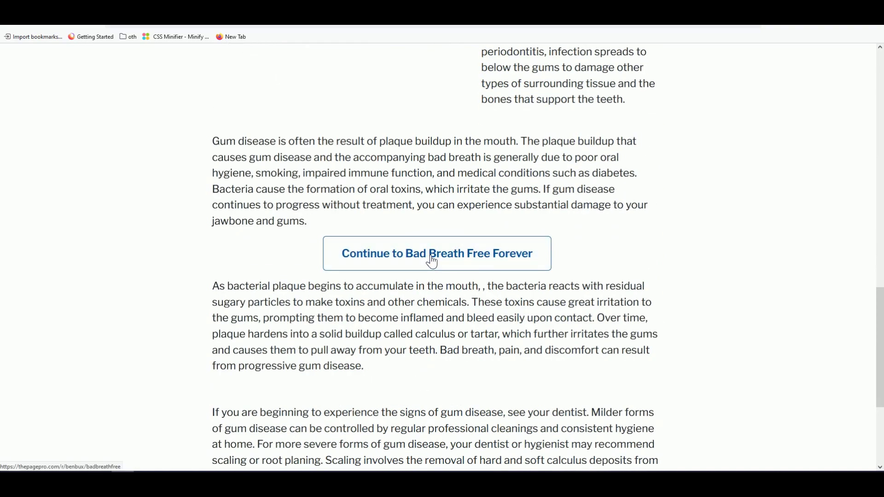
{"action": "scroll", "coordinate": [432, 260], "scroll_direction": "down", "scroll_amount": 5}
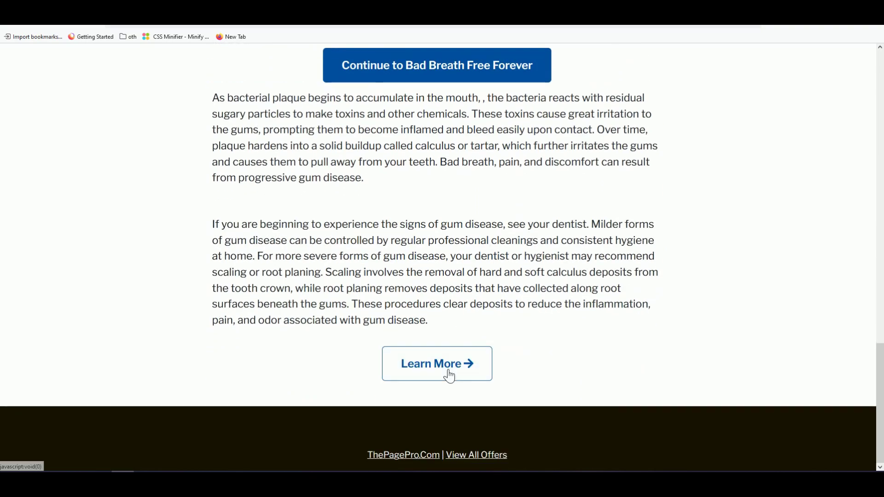
{"action": "scroll", "coordinate": [448, 373], "scroll_direction": "up", "scroll_amount": 4}
{"action": "scroll", "coordinate": [456, 229], "scroll_direction": "up", "scroll_amount": 4}
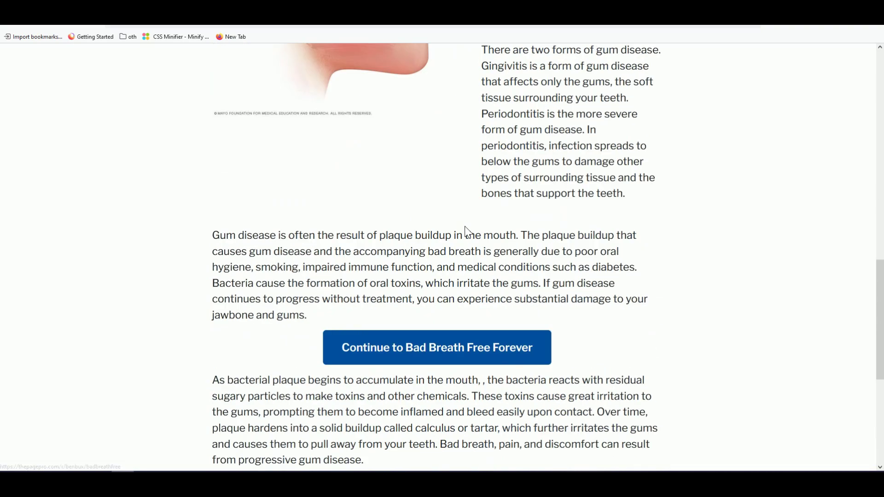
{"action": "scroll", "coordinate": [465, 230], "scroll_direction": "up", "scroll_amount": 5}
{"action": "scroll", "coordinate": [414, 221], "scroll_direction": "up", "scroll_amount": 5}
{"action": "scroll", "coordinate": [400, 204], "scroll_direction": "up", "scroll_amount": 3}
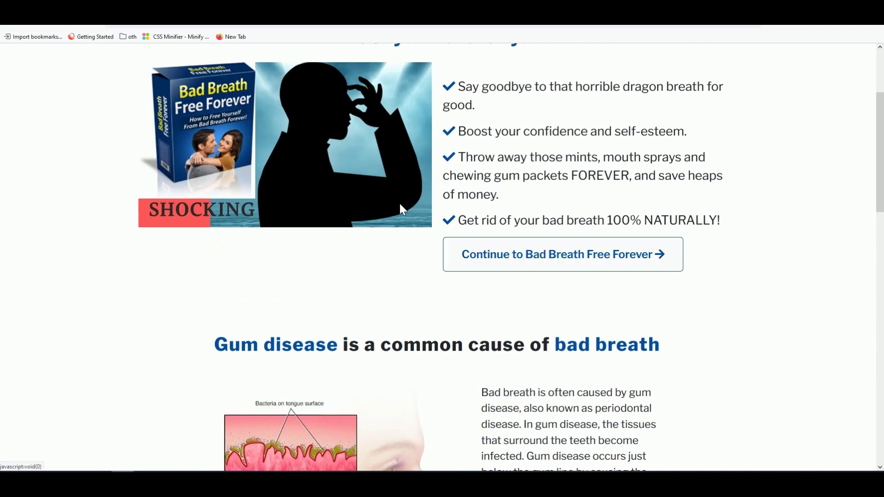
{"action": "scroll", "coordinate": [410, 188], "scroll_direction": "up", "scroll_amount": 3}
{"action": "scroll", "coordinate": [434, 200], "scroll_direction": "up", "scroll_amount": 3}
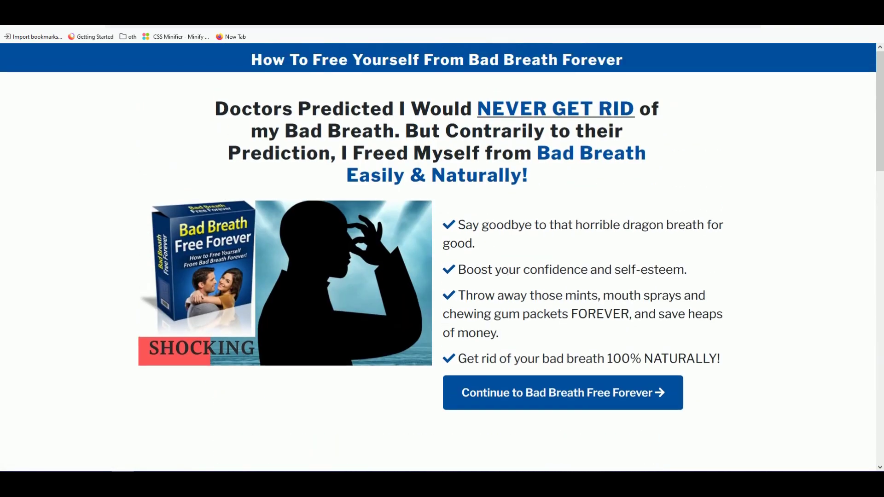
{"action": "left_click", "coordinate": [551, 398]}
- Close the email opt-in popup and switch to the Microsoft Advertising campaigns tab
{"action": "left_click", "coordinate": [363, 163]}
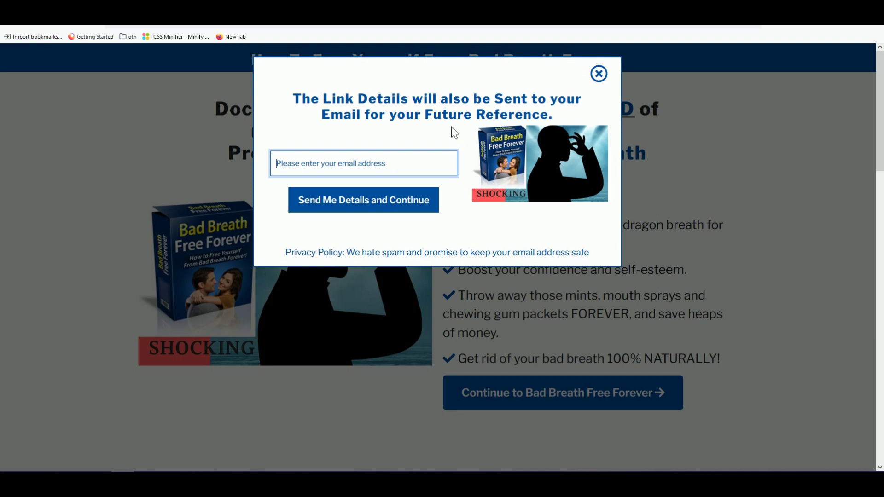
{"action": "left_click", "coordinate": [599, 73]}
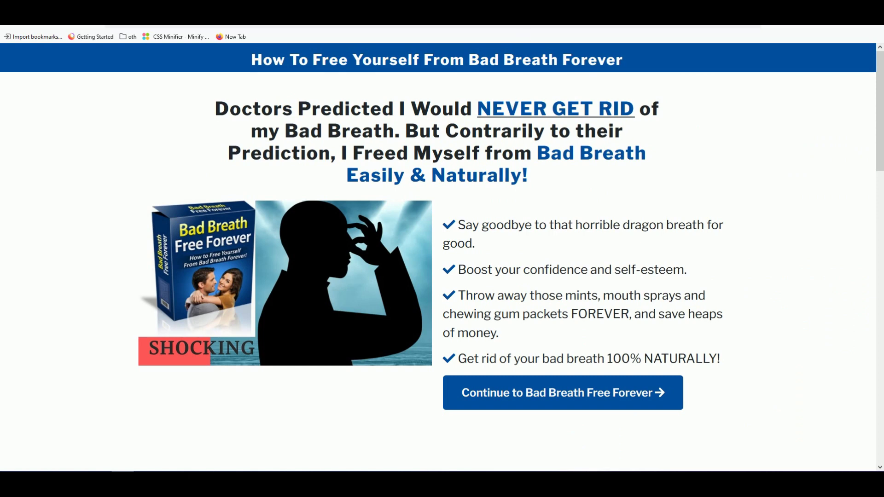
{"action": "left_click", "coordinate": [523, 28]}
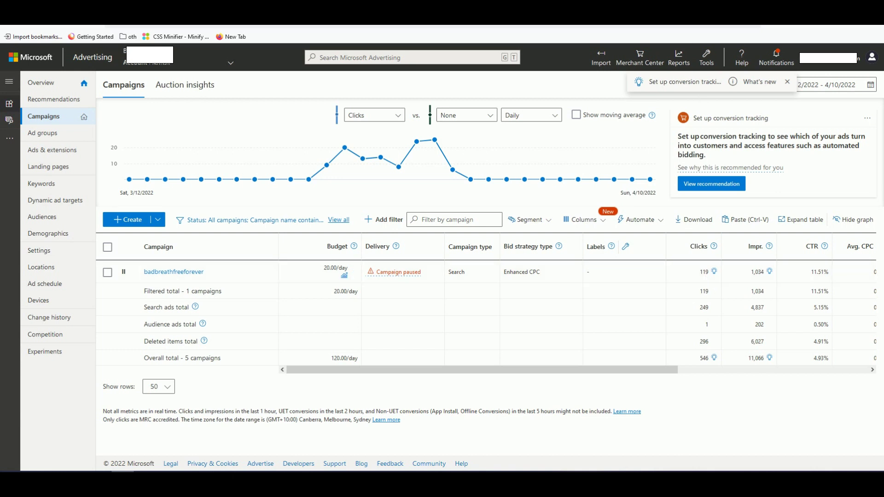
- After noting the campaign's 119 clicks, Ctrl+Tab back to ThePagePro's landing pages
{"action": "key", "text": "ctrl+Tab"}
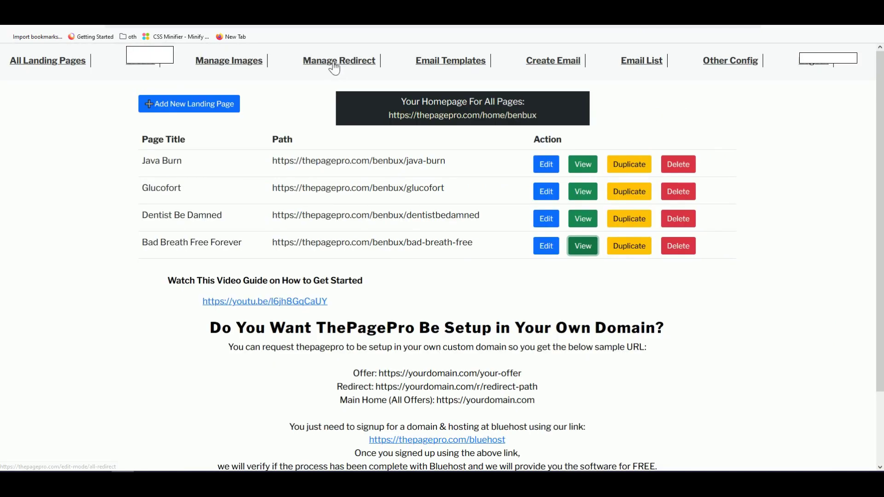
- In the redirect manager, highlight the Bad breath free offer's 79 clicks
{"action": "left_click", "coordinate": [333, 65]}
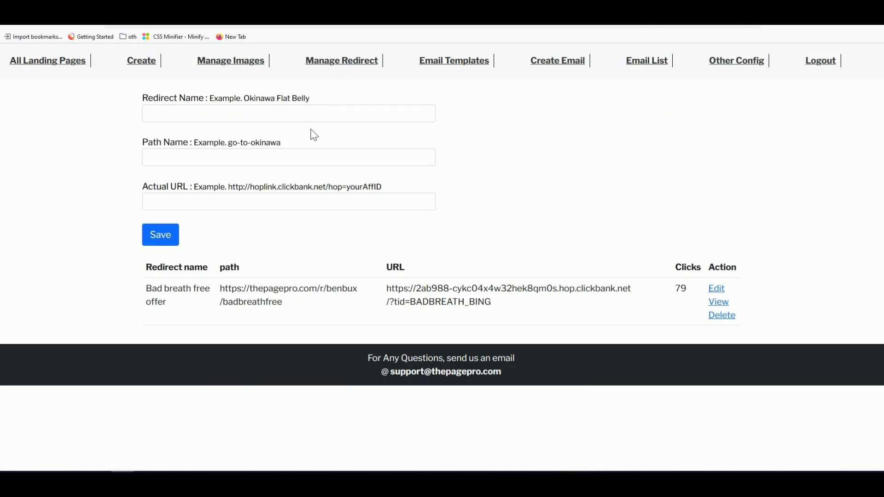
{"action": "double_click", "coordinate": [680, 288]}
{"action": "left_click", "coordinate": [677, 303]}
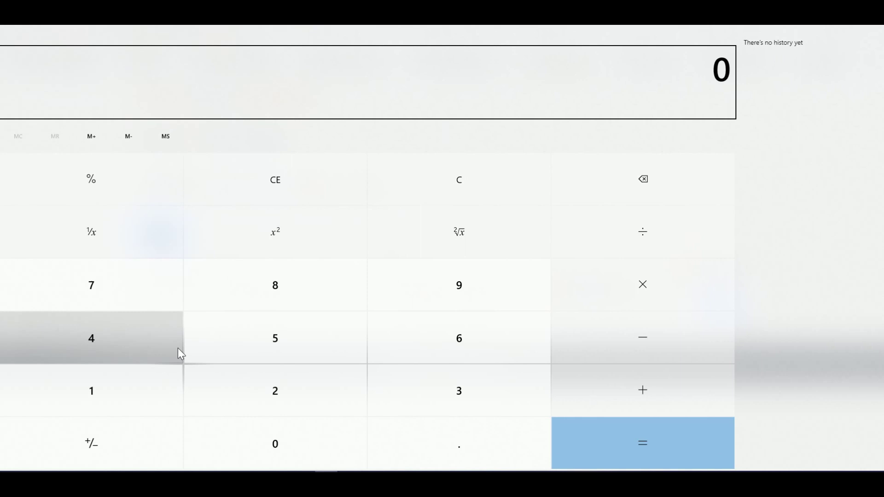
- Compute 79 ÷ 119 ≈ 0.664 in Calculator, then Alt+Tab back to the redirect manager
{"action": "left_click", "coordinate": [123, 288]}
{"action": "left_click", "coordinate": [393, 292]}
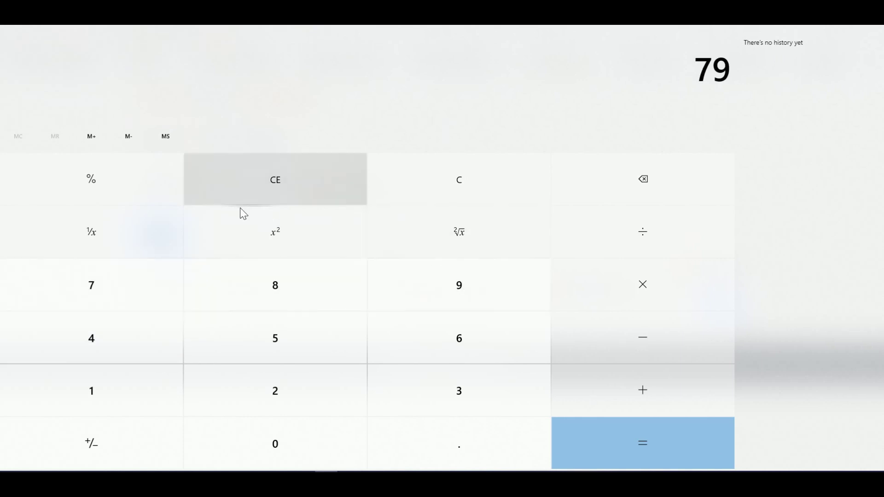
{"action": "left_click", "coordinate": [643, 233]}
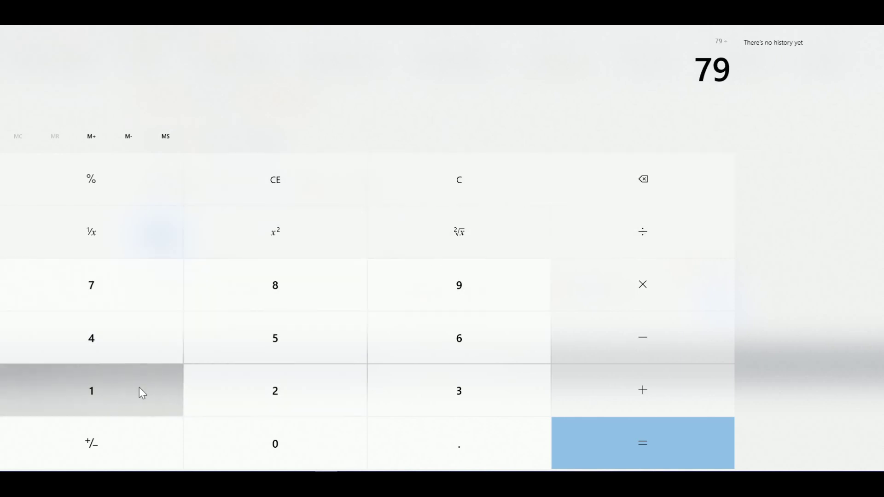
{"action": "left_click", "coordinate": [142, 391]}
{"action": "left_click", "coordinate": [143, 391]}
{"action": "left_click", "coordinate": [484, 284]}
{"action": "left_click", "coordinate": [622, 438]}
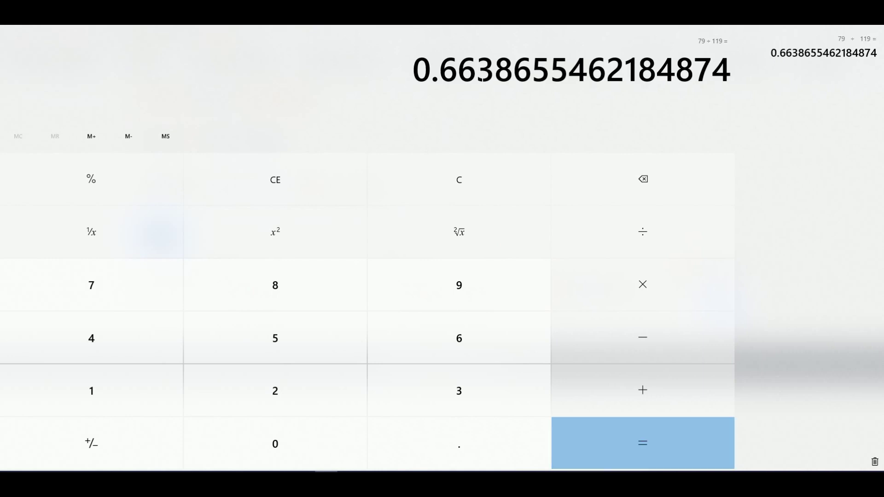
{"action": "key", "text": "alt+Tab"}
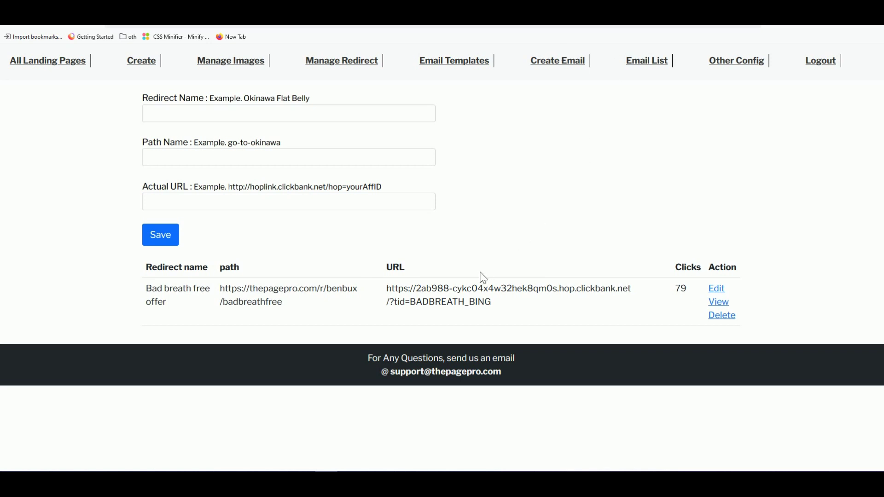
- From All Landing Pages, duplicate Bad Breath Free Forever, confirm, and open the copy's editor
{"action": "left_click", "coordinate": [59, 67]}
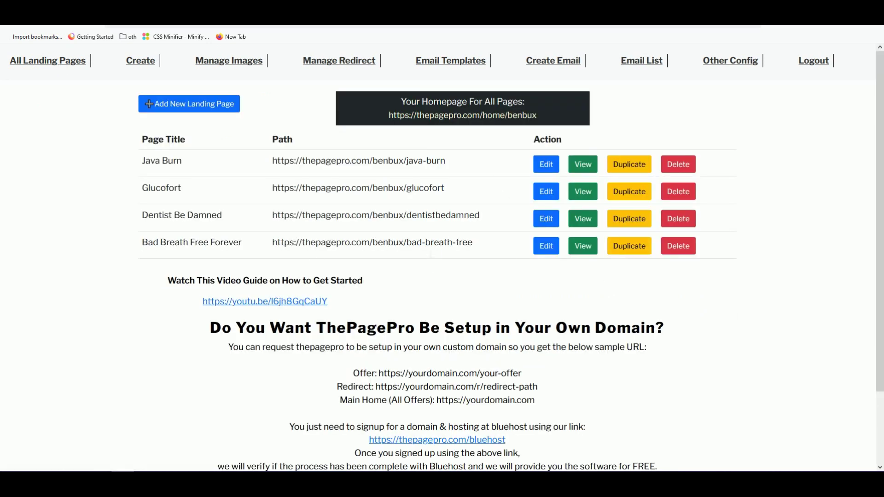
{"action": "triple_click", "coordinate": [430, 243]}
{"action": "left_click", "coordinate": [628, 246]}
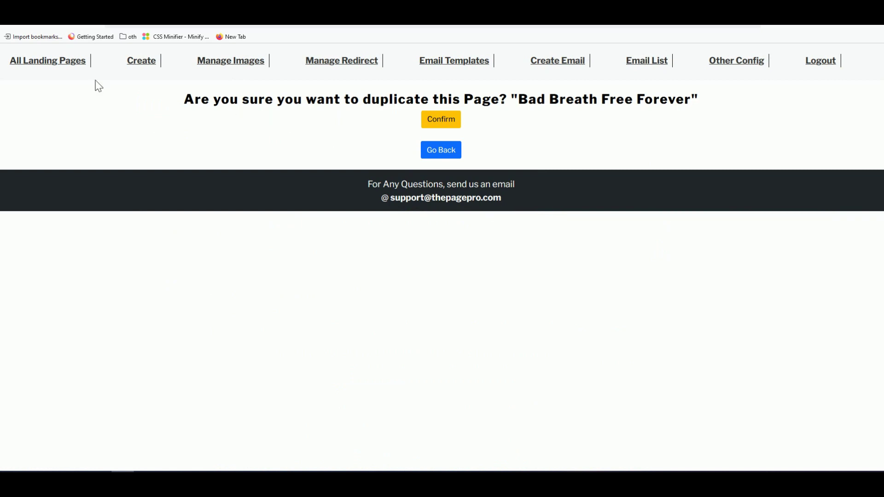
{"action": "left_click", "coordinate": [459, 121]}
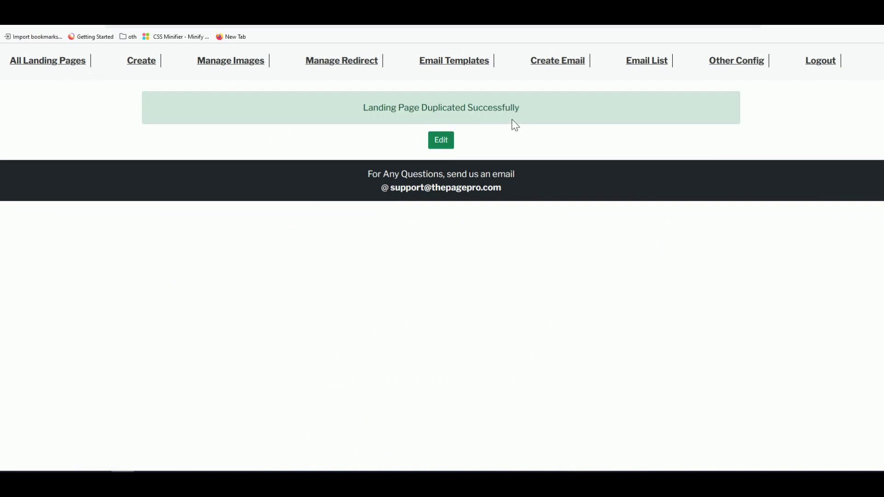
{"action": "left_click", "coordinate": [442, 141]}
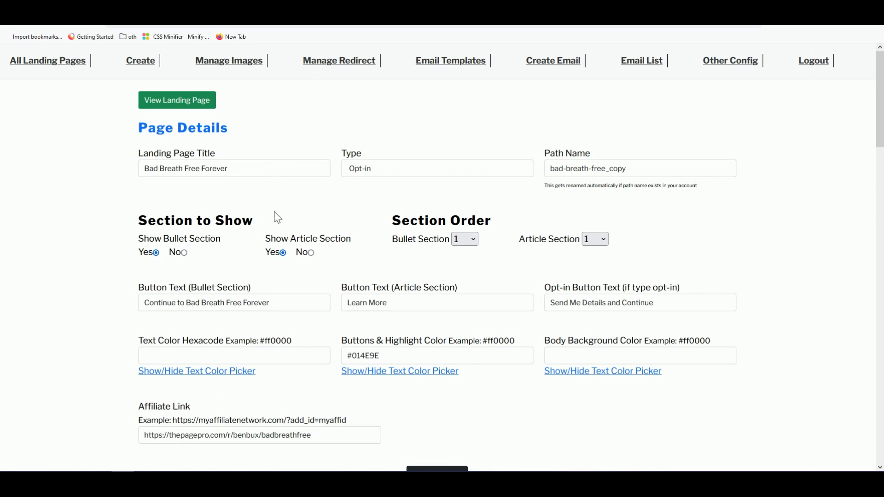
{"action": "scroll", "coordinate": [277, 218], "scroll_direction": "down", "scroll_amount": 3}
{"action": "scroll", "coordinate": [277, 218], "scroll_direction": "down", "scroll_amount": 3}
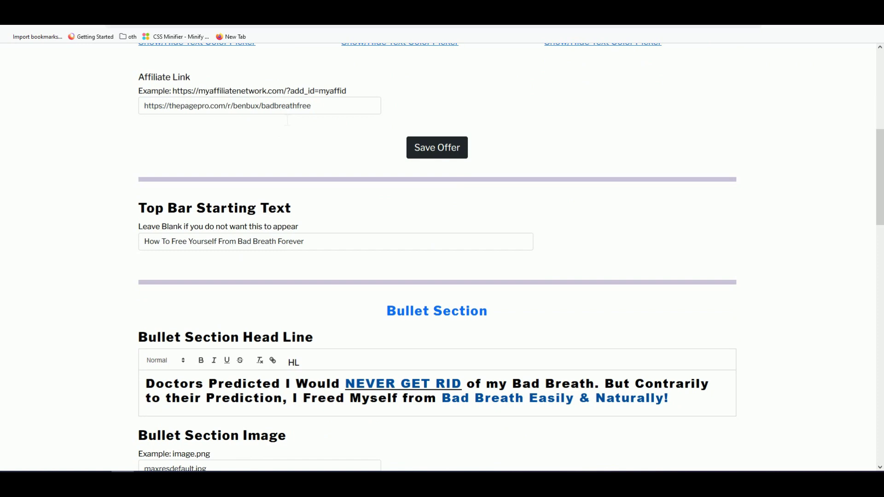
- Append '-second' so the copy's affiliate link reads .../r/benbux/badbreathfree-second
{"action": "double_click", "coordinate": [286, 106]}
{"action": "key", "text": "End"}
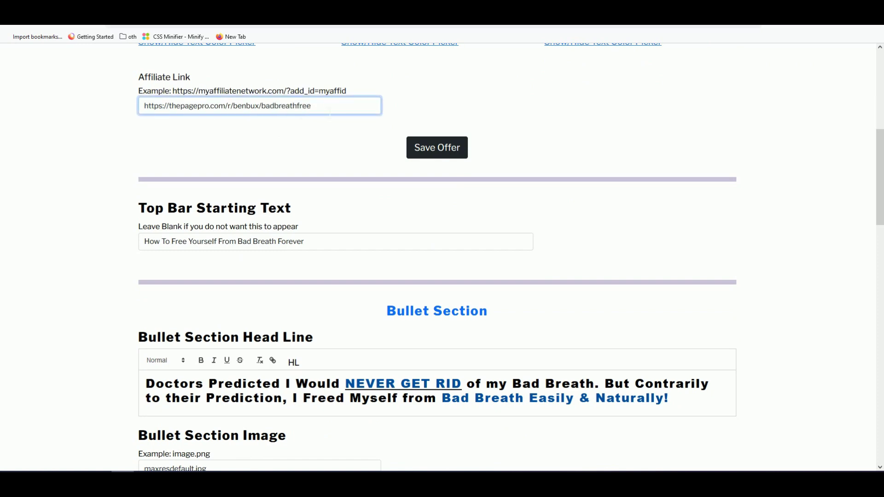
{"action": "scroll", "coordinate": [325, 112], "scroll_direction": "up", "scroll_amount": 10}
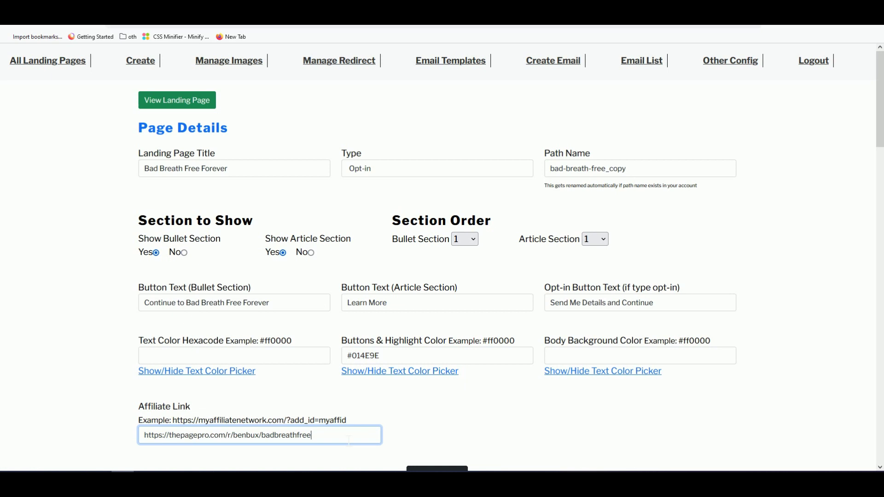
{"action": "type", "text": "_second"}
{"action": "left_click", "coordinate": [315, 435]}
{"action": "key", "text": "BackSpace"}
{"action": "type", "text": "-"}
- Delete 'Doctors Predicted' from the start of the bullet section headline
{"action": "double_click", "coordinate": [326, 435]}
{"action": "triple_click", "coordinate": [327, 435]}
{"action": "scroll", "coordinate": [277, 345], "scroll_direction": "down", "scroll_amount": 10}
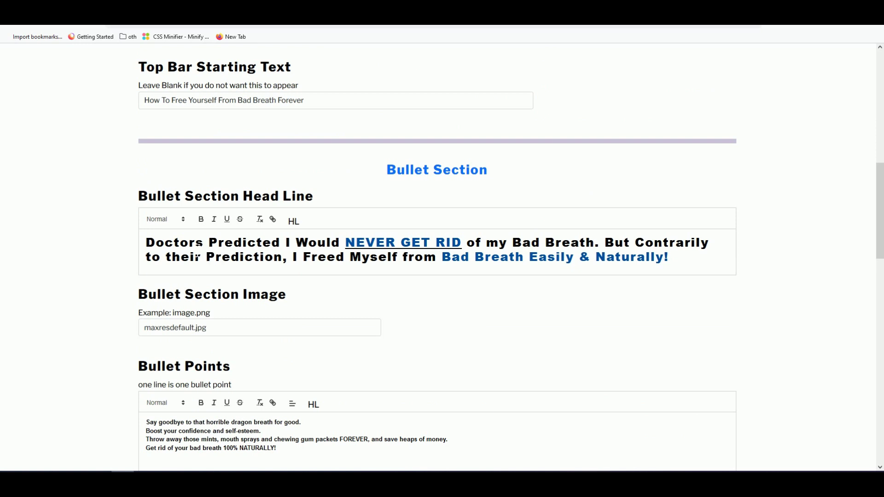
{"action": "double_click", "coordinate": [188, 243]}
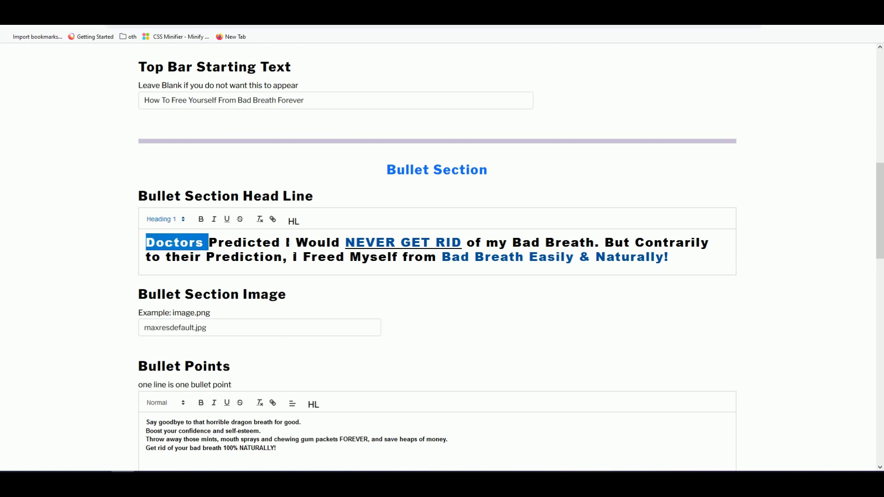
{"action": "left_click_drag", "start_coordinate": [284, 243], "coordinate": [146, 243]}
{"action": "key", "text": "Delete"}
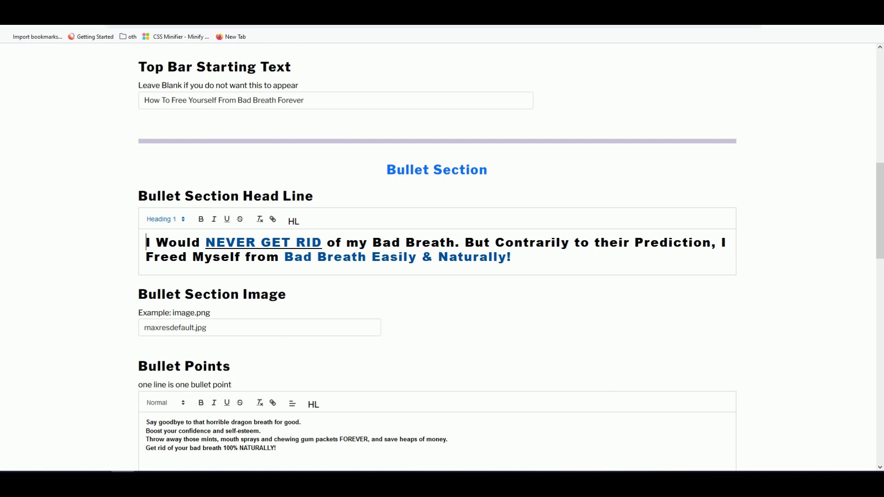
{"action": "scroll", "coordinate": [355, 257], "scroll_direction": "down", "scroll_amount": 2}
{"action": "left_click_drag", "start_coordinate": [146, 354], "coordinate": [294, 363]}
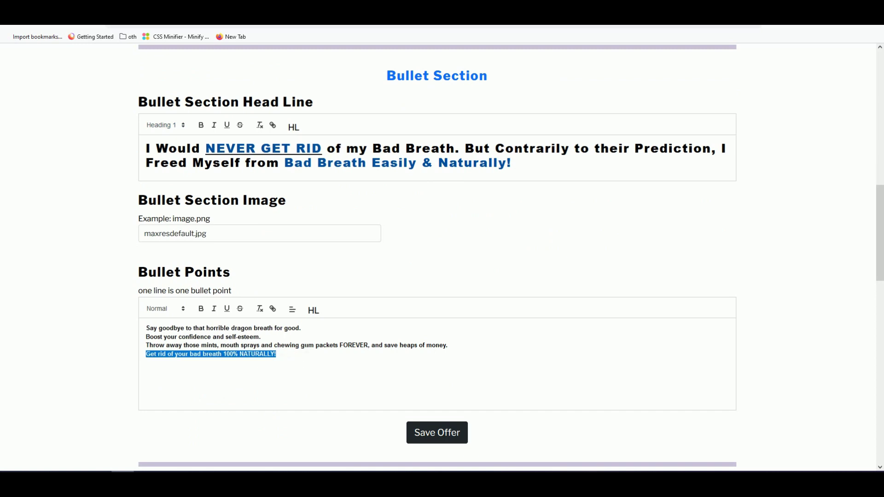
- Remove the 'Boost your confidence and self-esteem' bullet line entirely
{"action": "triple_click", "coordinate": [369, 345]}
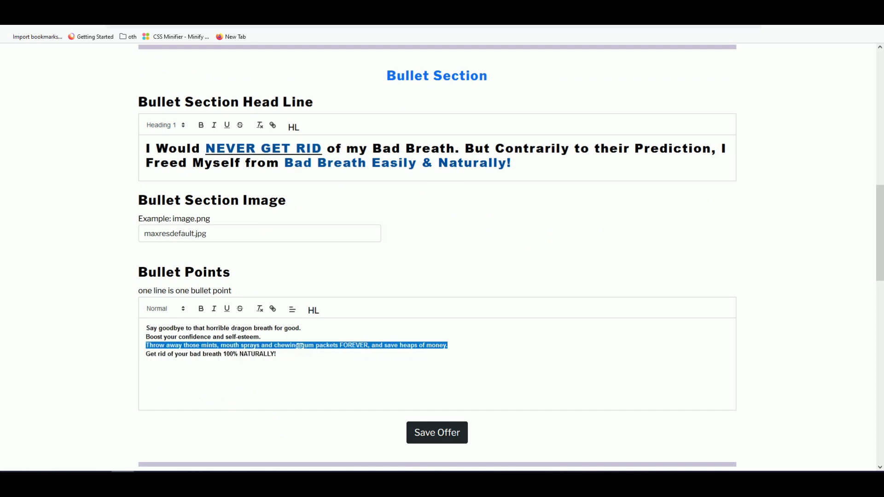
{"action": "triple_click", "coordinate": [275, 337]}
{"action": "key", "text": "Delete"}
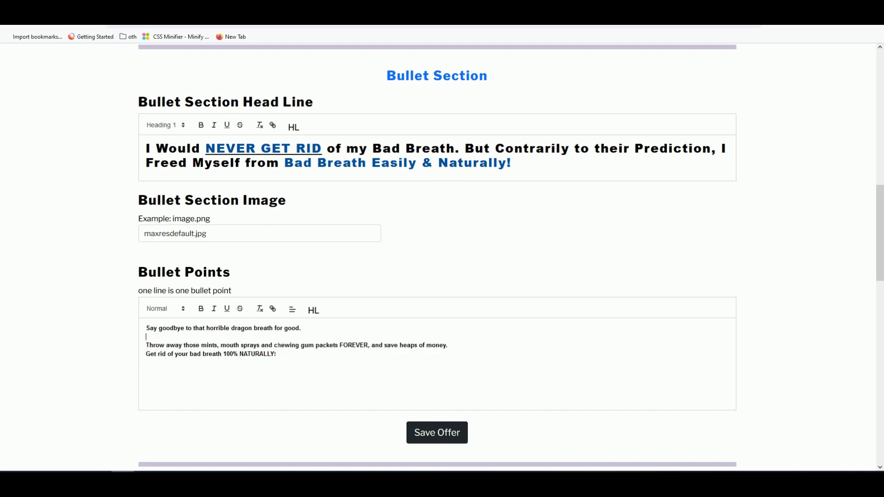
{"action": "key", "text": "Delete"}
{"action": "scroll", "coordinate": [304, 269], "scroll_direction": "up", "scroll_amount": 2}
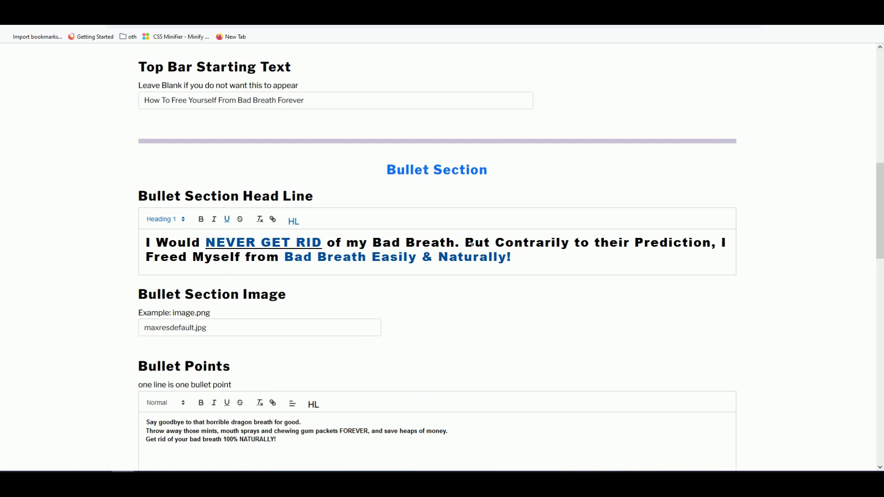
- Delete 'But Contrarily to their Prediction,' from the headline and save the page
{"action": "left_click_drag", "start_coordinate": [465, 242], "coordinate": [710, 243]}
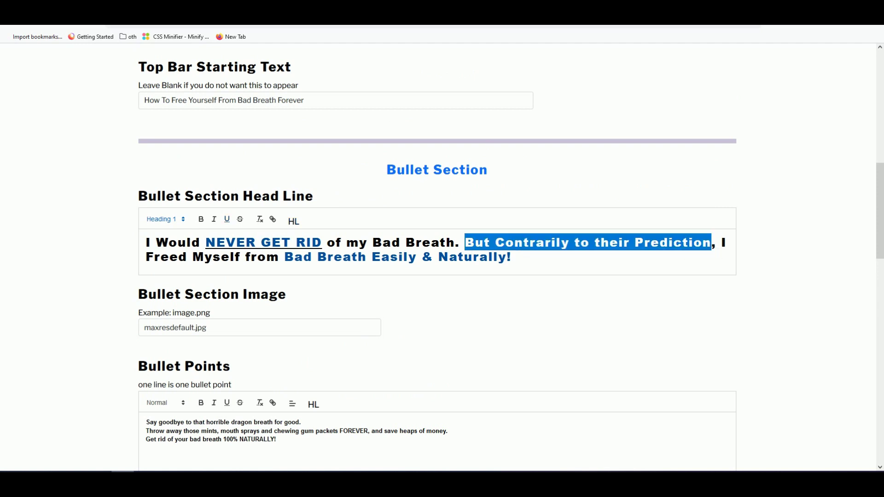
{"action": "key", "text": "BackSpace"}
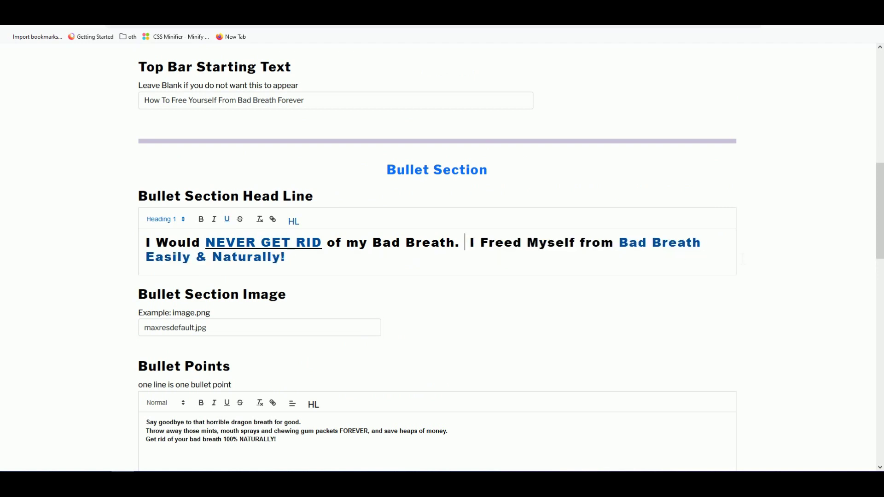
{"action": "key", "text": "BackSpace"}
{"action": "scroll", "coordinate": [362, 306], "scroll_direction": "down", "scroll_amount": 5}
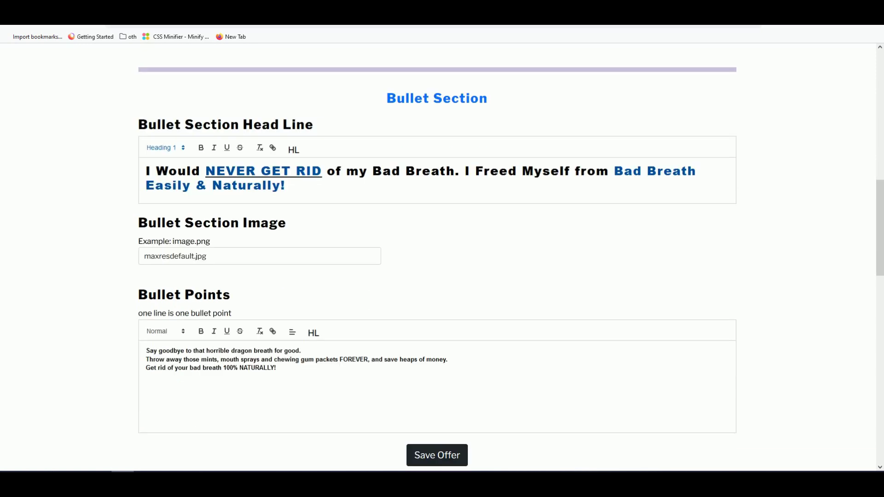
{"action": "scroll", "coordinate": [363, 306], "scroll_direction": "down", "scroll_amount": 5}
{"action": "scroll", "coordinate": [436, 242], "scroll_direction": "up", "scroll_amount": 1}
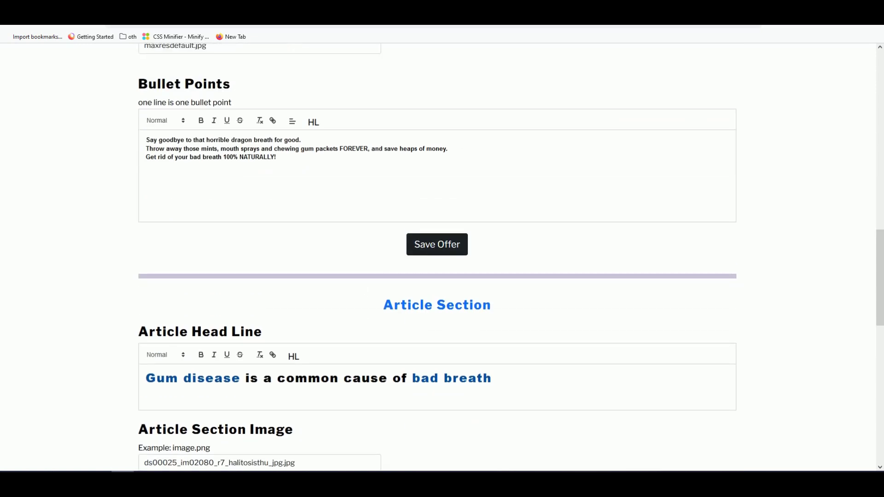
{"action": "scroll", "coordinate": [436, 242], "scroll_direction": "down", "scroll_amount": 2}
{"action": "scroll", "coordinate": [437, 277], "scroll_direction": "up", "scroll_amount": 4}
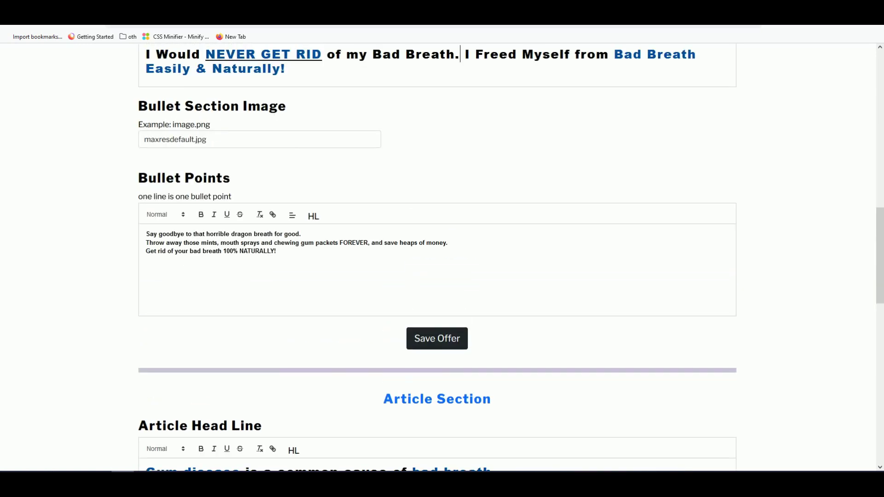
{"action": "left_click", "coordinate": [437, 338]}
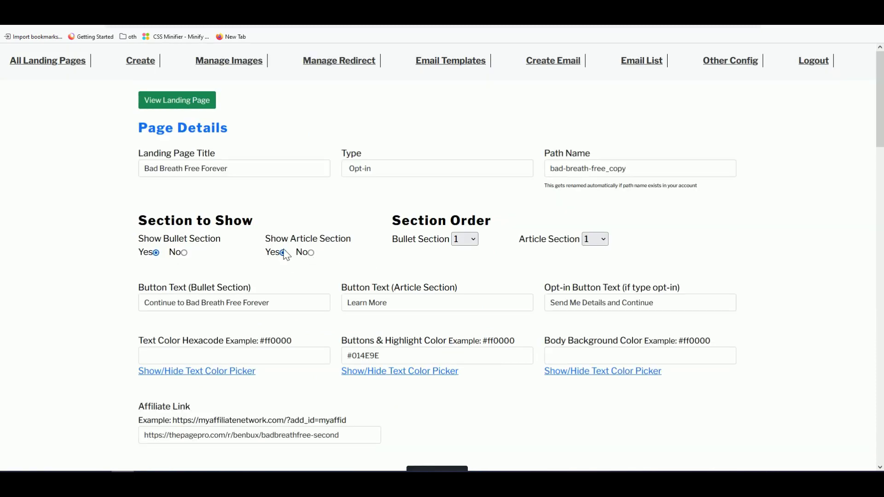
{"action": "scroll", "coordinate": [286, 263], "scroll_direction": "down", "scroll_amount": 3}
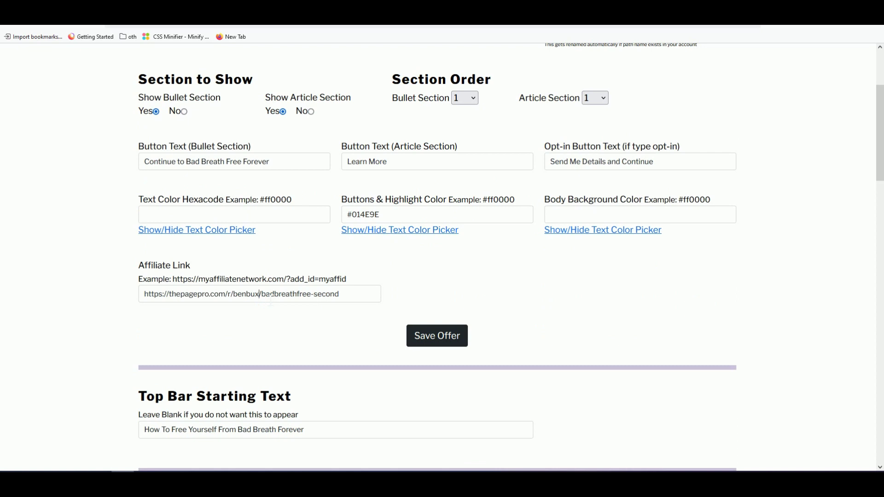
{"action": "mouse_move", "coordinate": [260, 294]}
{"action": "left_mouse_down"}
{"action": "mouse_move", "coordinate": [332, 294]}
{"action": "mouse_move", "coordinate": [261, 293]}
{"action": "left_mouse_up"}
{"action": "key", "text": "ctrl+c"}
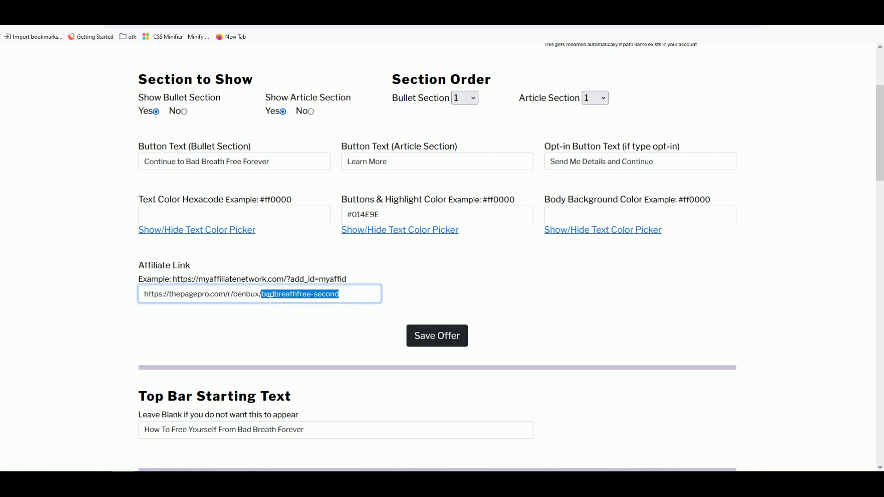
{"action": "scroll", "coordinate": [277, 277], "scroll_direction": "up", "scroll_amount": 3}
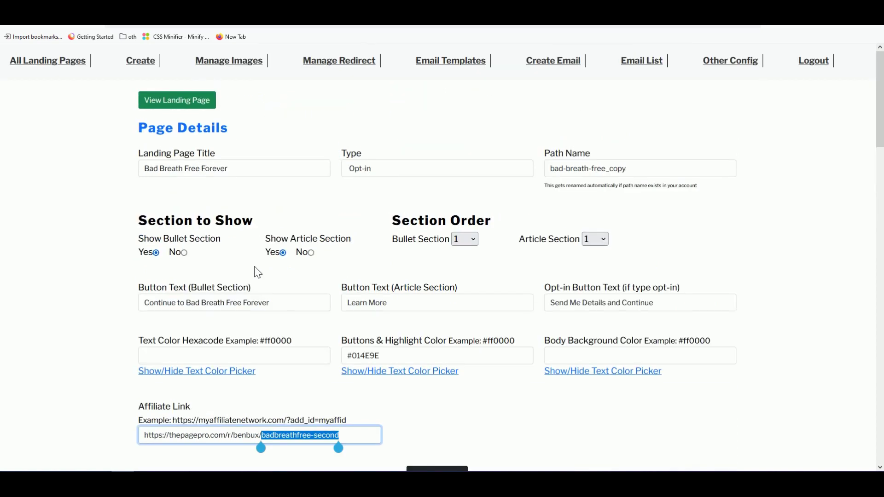
- Start a new redirect on Manage Redirect with path badbreathfree-second
{"action": "left_click", "coordinate": [356, 65]}
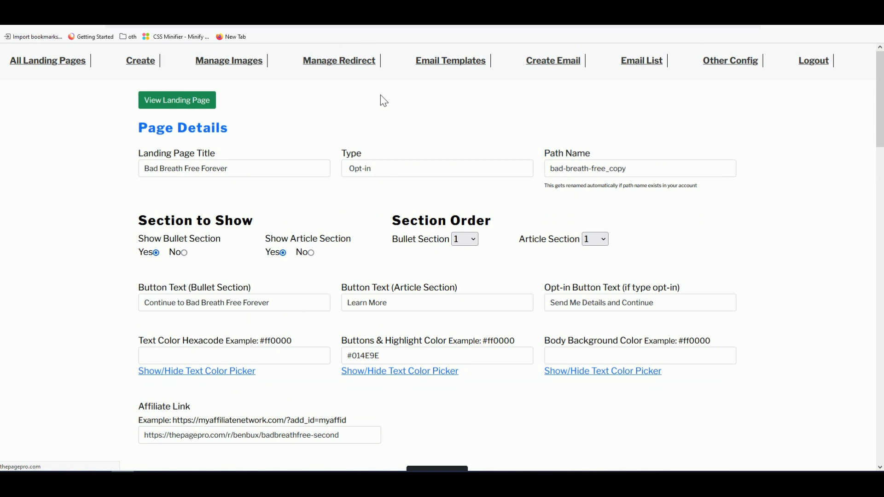
{"action": "left_click", "coordinate": [195, 204]}
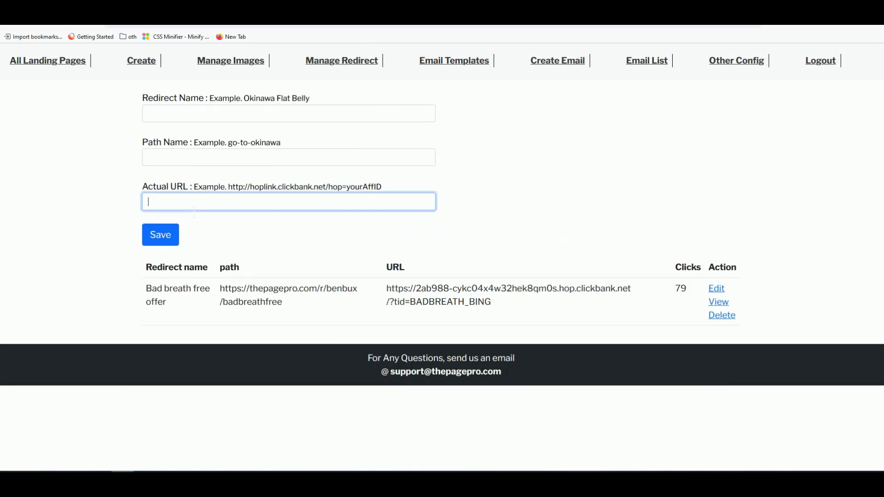
{"action": "left_click", "coordinate": [200, 158]}
{"action": "key", "text": "ctrl+v"}
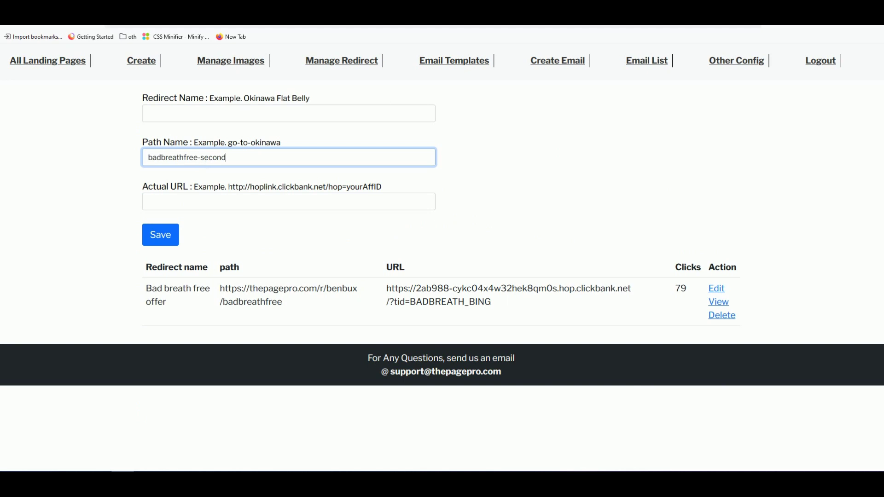
- Name the new redirect 'Bad breath free offer Second' by reusing the existing name
{"action": "left_click", "coordinate": [192, 120]}
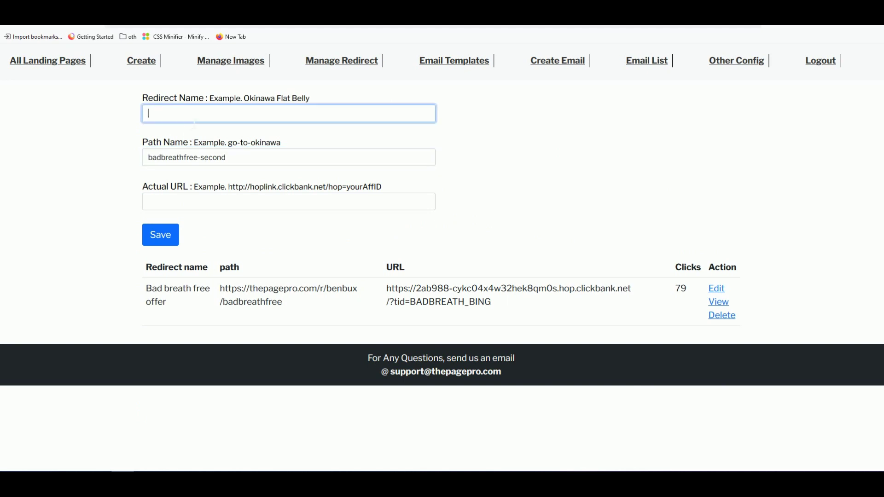
{"action": "left_click_drag", "start_coordinate": [168, 303], "coordinate": [145, 286]}
{"action": "key", "text": "ctrl+c"}
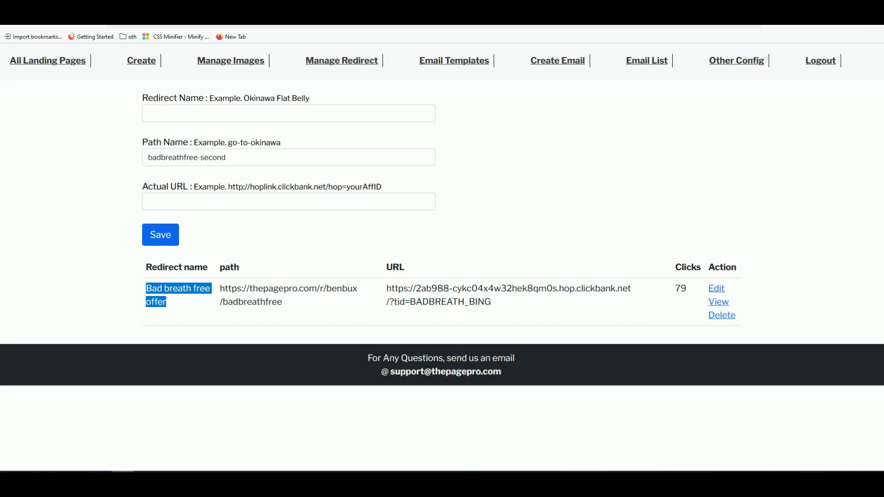
{"action": "left_click", "coordinate": [288, 114]}
{"action": "key", "text": "ctrl+v"}
{"action": "type", "text": "Second"}
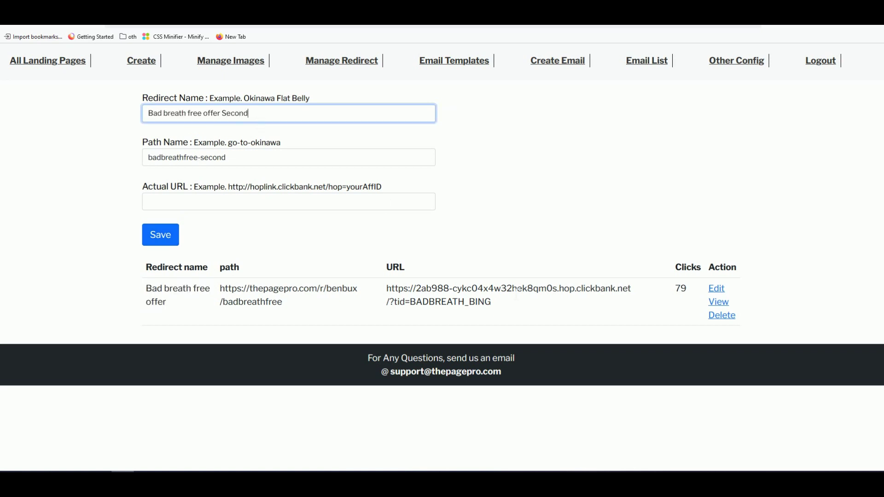
- Point the new redirect at the same ClickBank URL as the original and save it
{"action": "left_click_drag", "start_coordinate": [507, 303], "coordinate": [391, 288]}
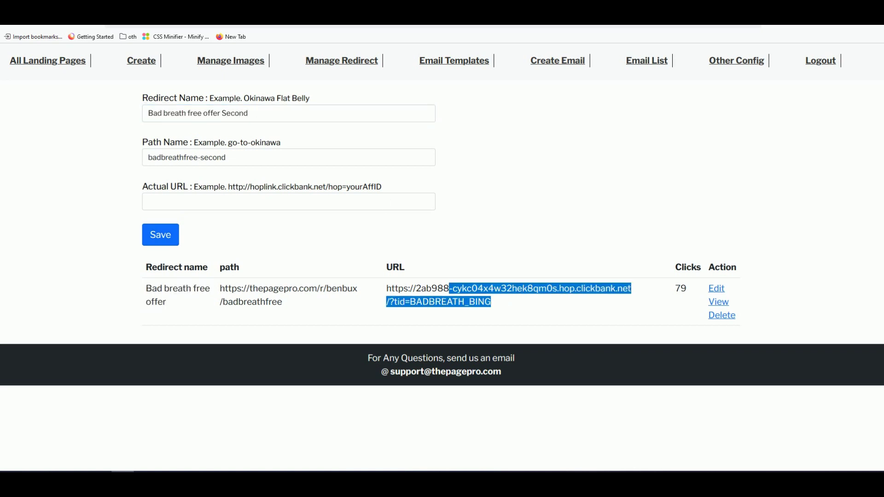
{"action": "right_click", "coordinate": [394, 298]}
{"action": "left_click", "coordinate": [434, 387]}
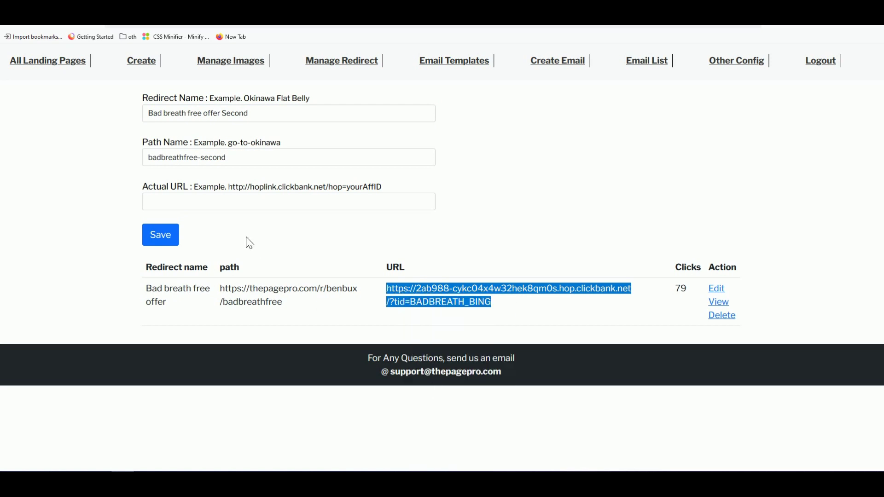
{"action": "left_click", "coordinate": [277, 202]}
{"action": "key", "text": "ctrl+v"}
{"action": "left_click", "coordinate": [160, 234]}
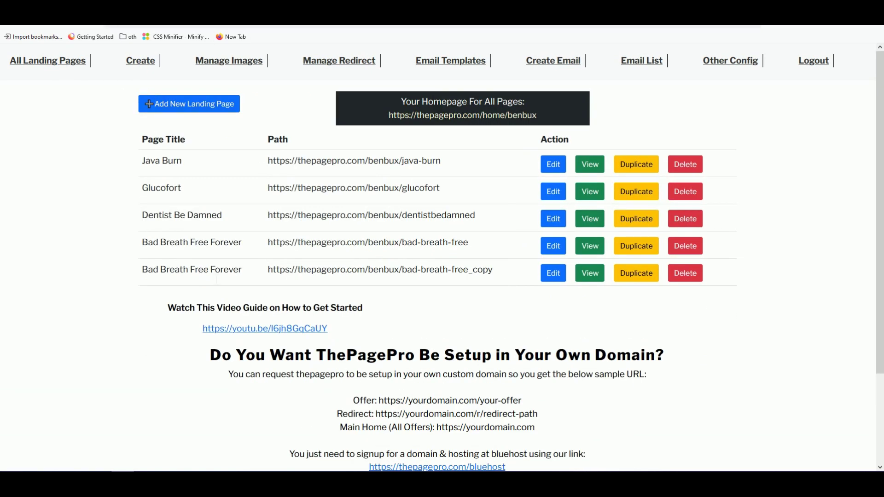
- Preview the copied Bad Breath Free Forever page and check its bullets
{"action": "left_click_drag", "start_coordinate": [200, 270], "coordinate": [216, 278]}
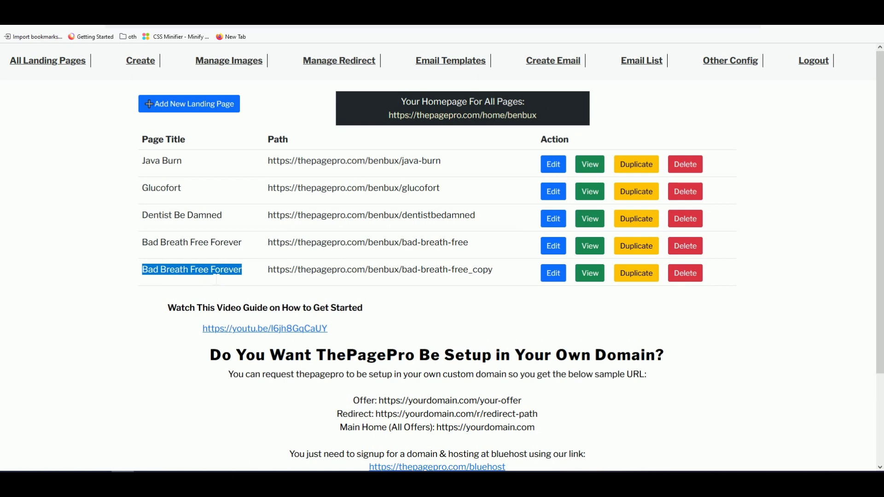
{"action": "left_click", "coordinate": [484, 290]}
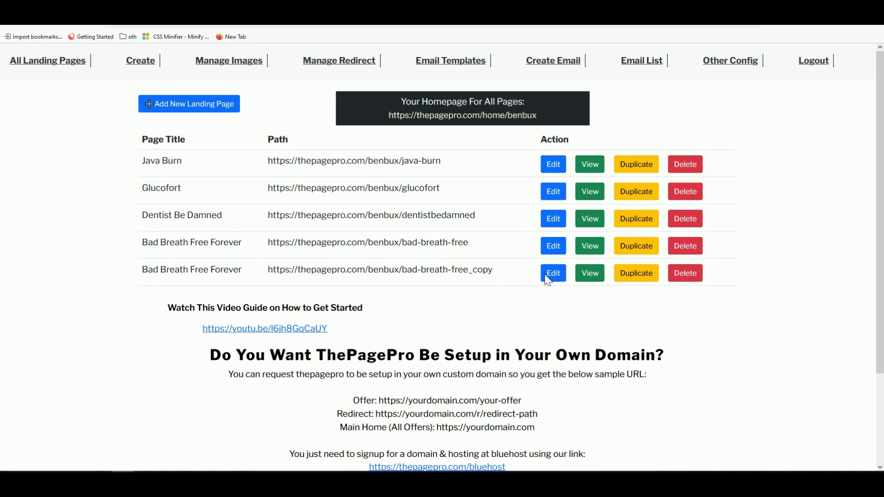
{"action": "left_click", "coordinate": [590, 272]}
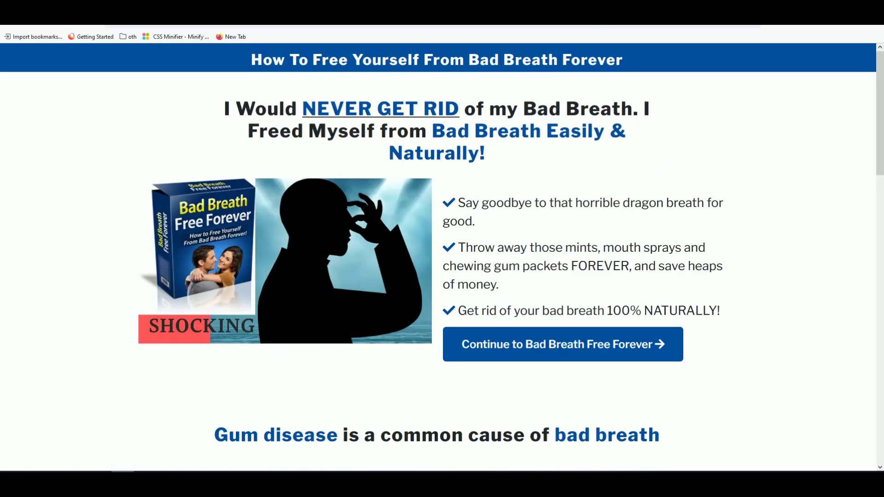
{"action": "triple_click", "coordinate": [517, 216]}
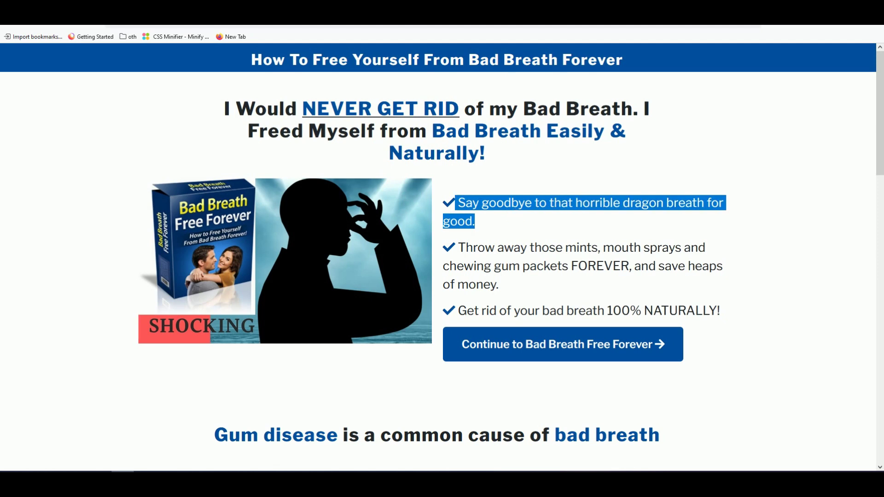
{"action": "key", "text": "ctrl+Tab"}
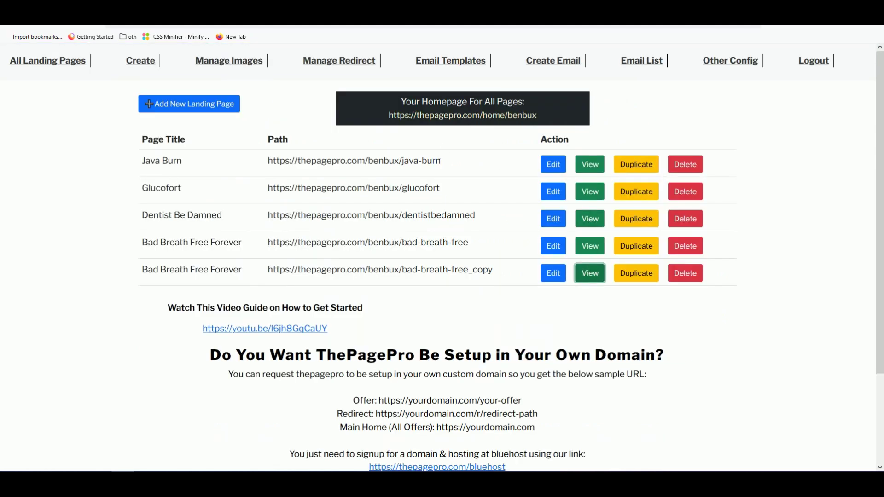
- Reopen the copied page's editor and reload its preview to show the shortened headline
{"action": "left_click", "coordinate": [552, 273]}
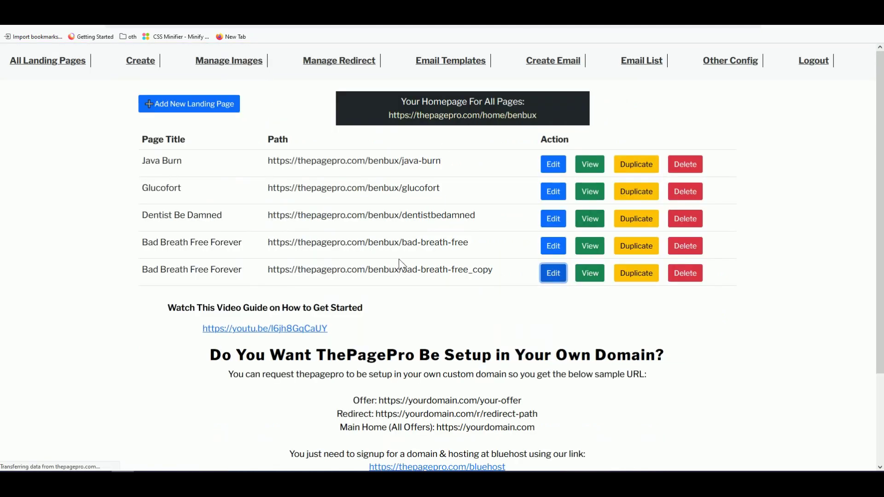
{"action": "scroll", "coordinate": [391, 245], "scroll_direction": "down", "scroll_amount": 5}
{"action": "scroll", "coordinate": [415, 290], "scroll_direction": "down", "scroll_amount": 3}
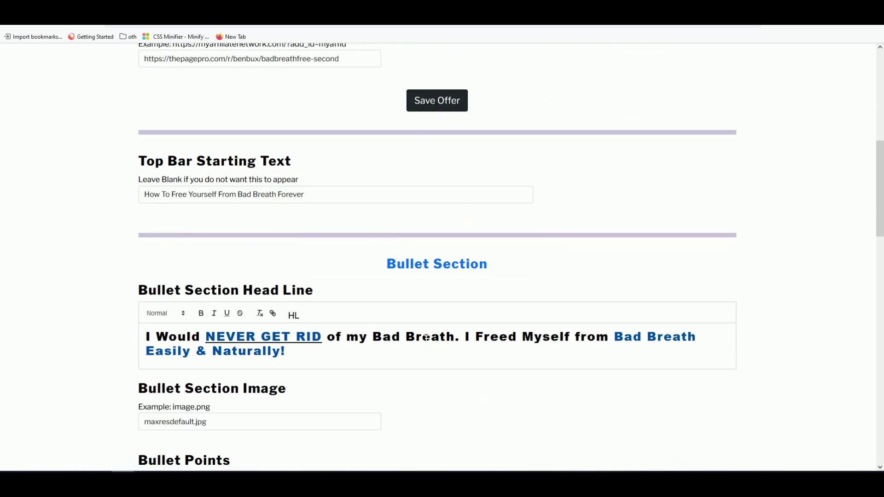
{"action": "key", "text": "ctrl+Tab"}
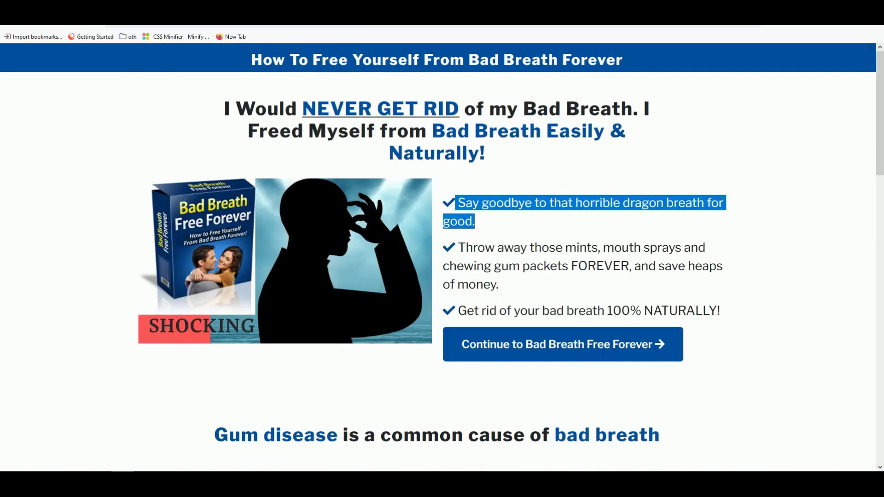
{"action": "key", "text": "F5"}
{"action": "left_click", "coordinate": [639, 137]}
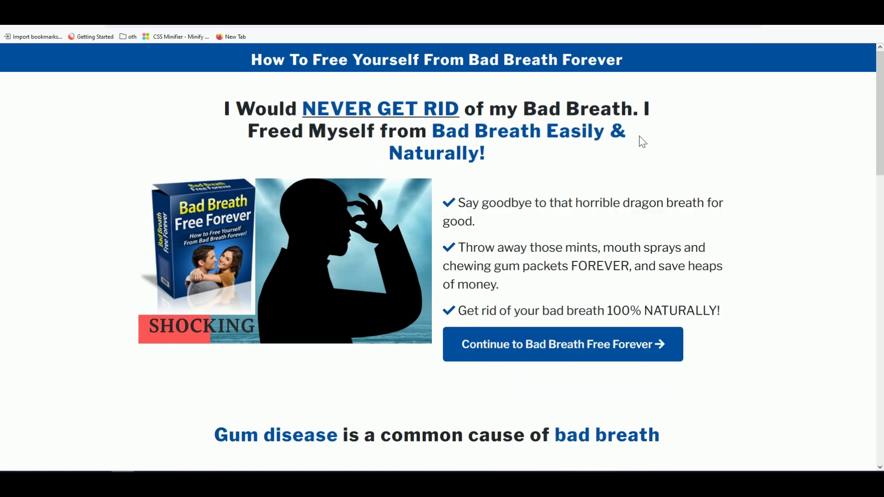
{"action": "key", "text": "F5"}
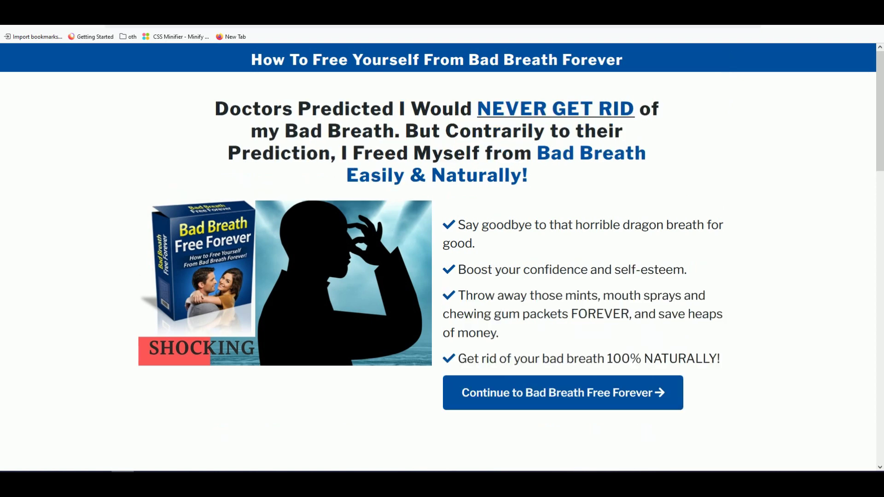
{"action": "key", "text": "ctrl+Tab"}
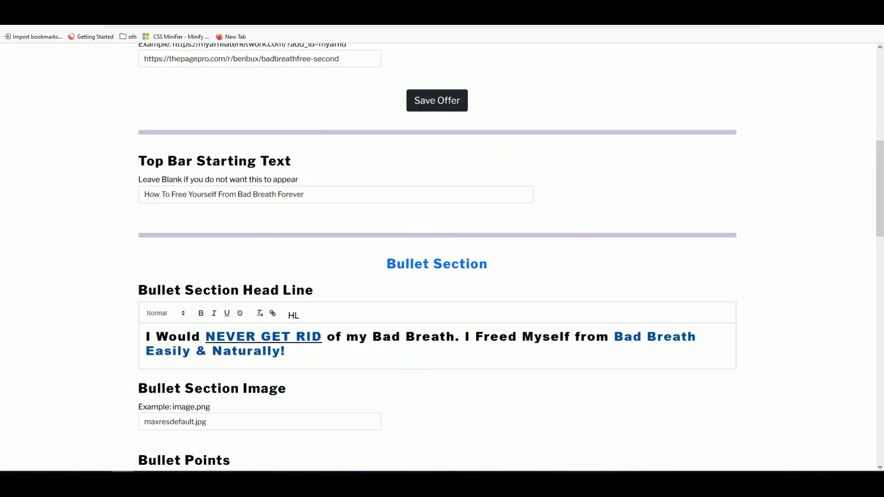
{"action": "scroll", "coordinate": [442, 277], "scroll_direction": "up", "scroll_amount": 5}
{"action": "scroll", "coordinate": [442, 276], "scroll_direction": "up", "scroll_amount": 5}
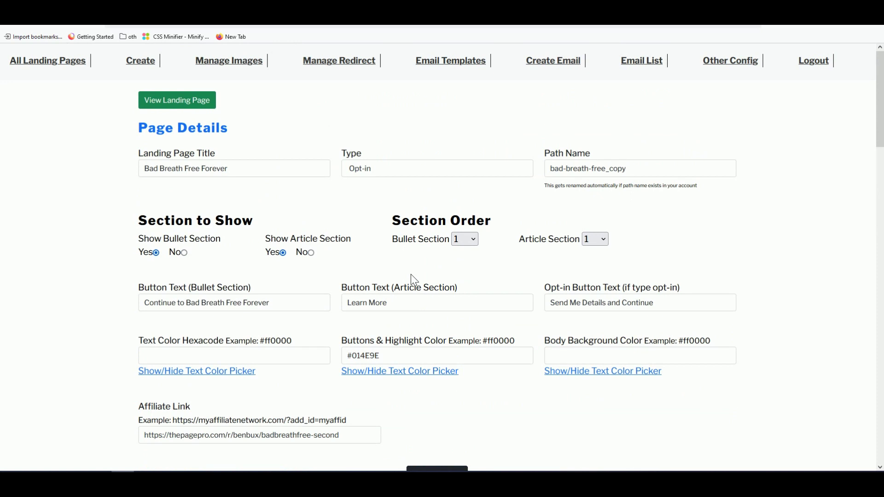
- Show the redirect list and check the Second redirect's ClickBank URL
{"action": "left_click", "coordinate": [354, 62]}
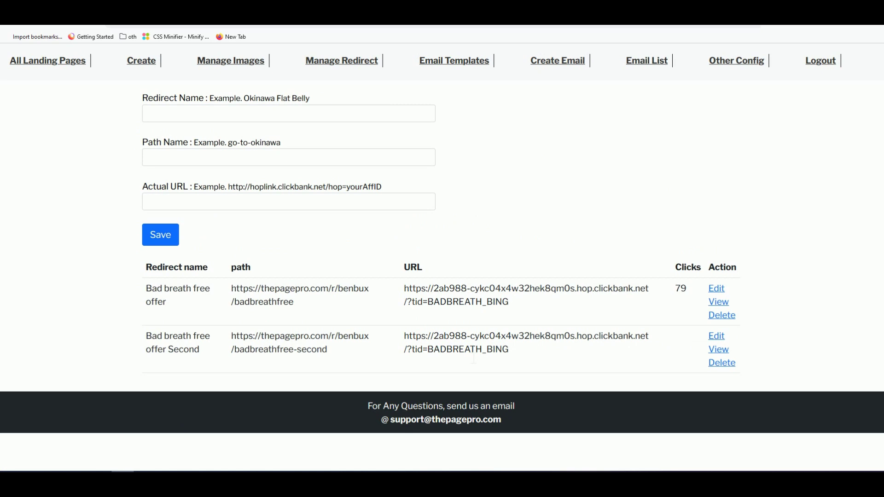
{"action": "triple_click", "coordinate": [473, 349]}
{"action": "left_click", "coordinate": [516, 348]}
- Return to All Landing Pages and select part of the bad-breath-free_copy path
{"action": "left_click", "coordinate": [68, 68]}
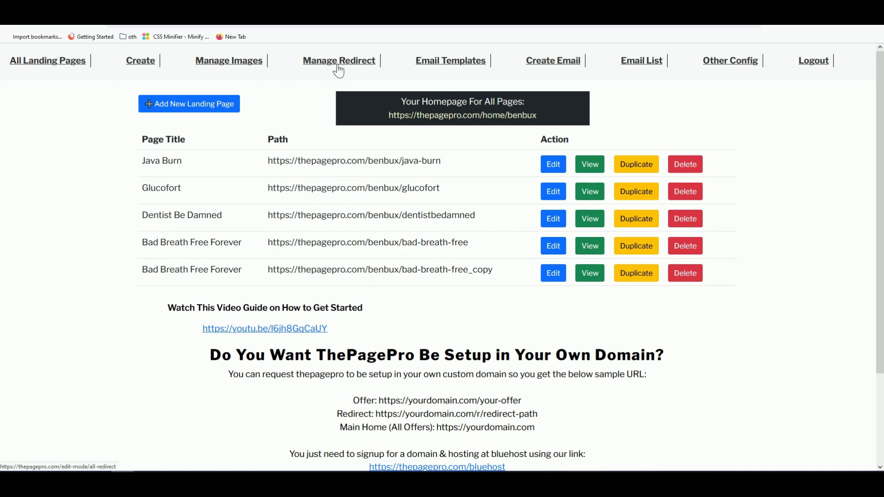
{"action": "left_click_drag", "start_coordinate": [490, 271], "coordinate": [428, 270]}
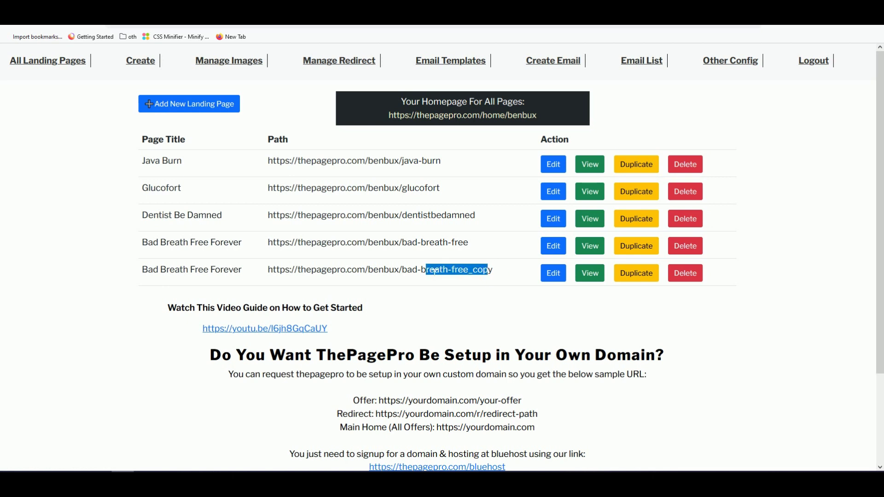
{"action": "key", "text": "ctrl+l"}
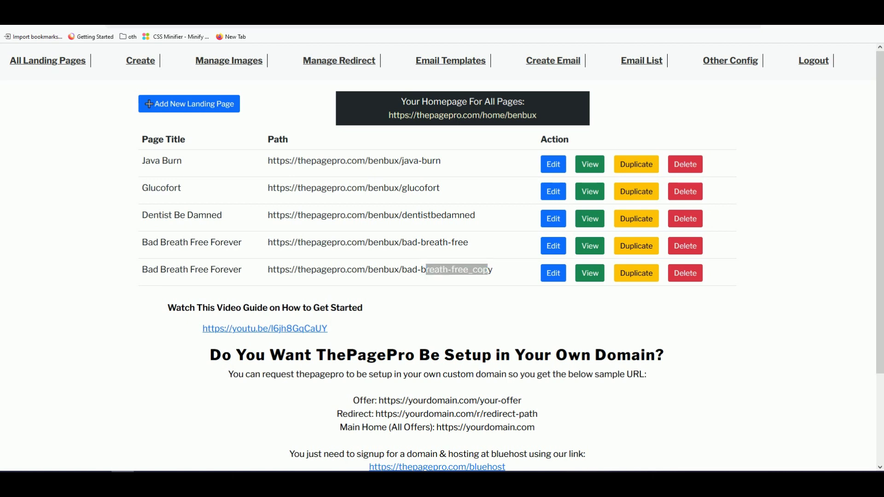